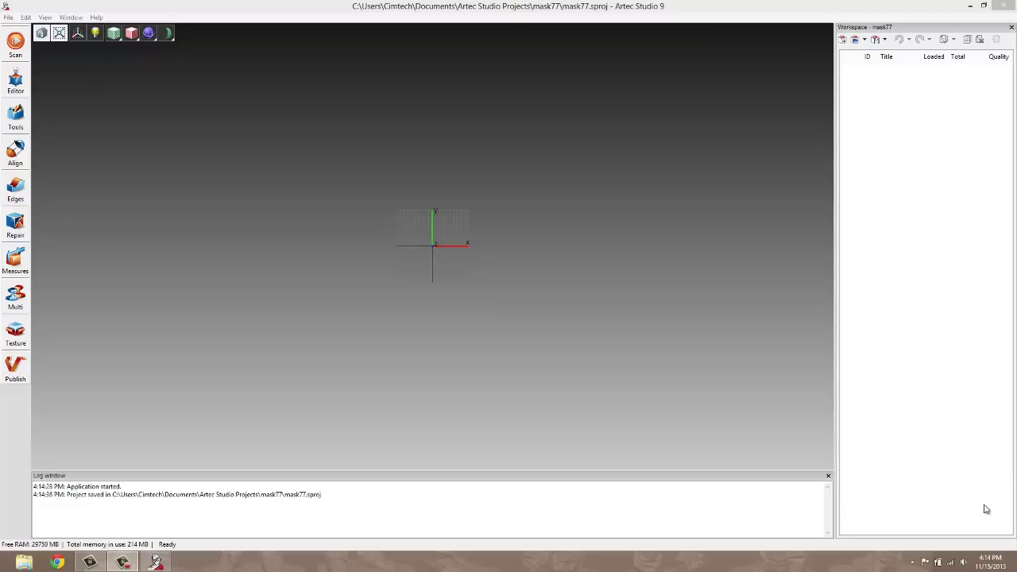
Open the Scan panel for project mask77 (Geometry + Texture tracking, 15 FPS).
click(15, 44)
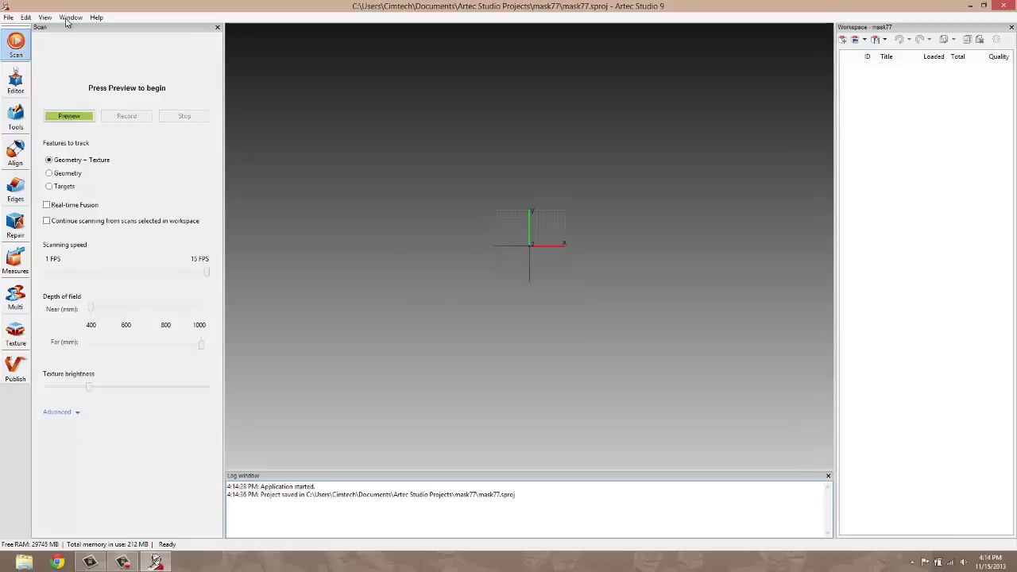
Start the live scanner preview and adjust the Texture brightness slider.
click(65, 116)
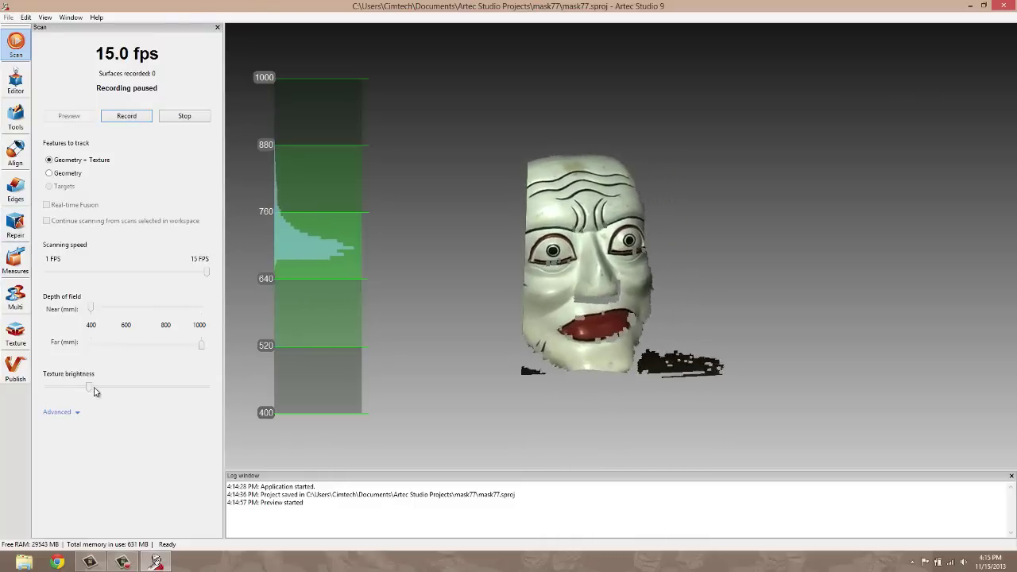
mouse_move(92, 391)
mouse_down()
mouse_move(132, 390)
mouse_move(97, 400)
mouse_up()
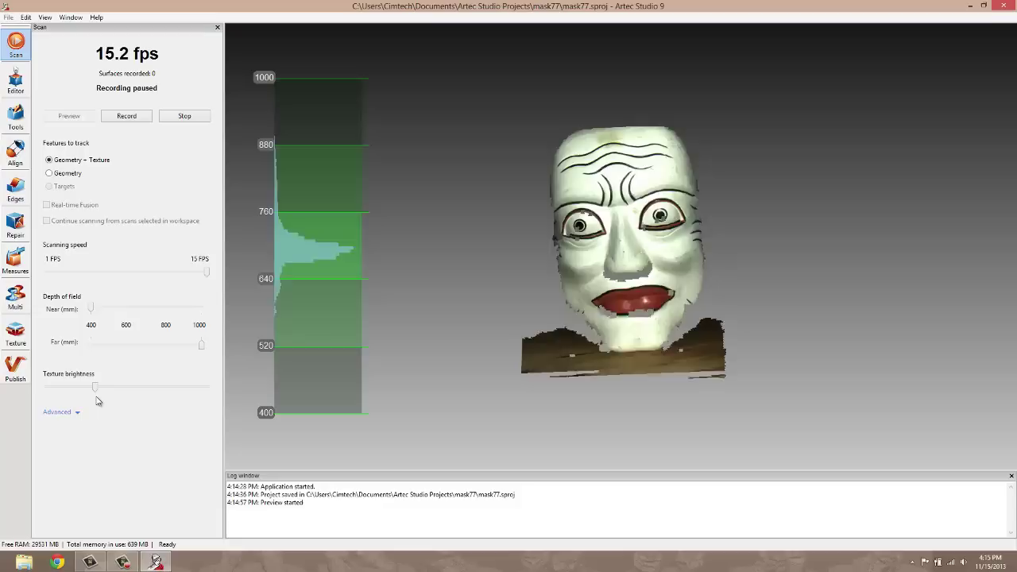
Record Scan1, a 337-frame textured scan of the mask on the turntable.
key(F7)
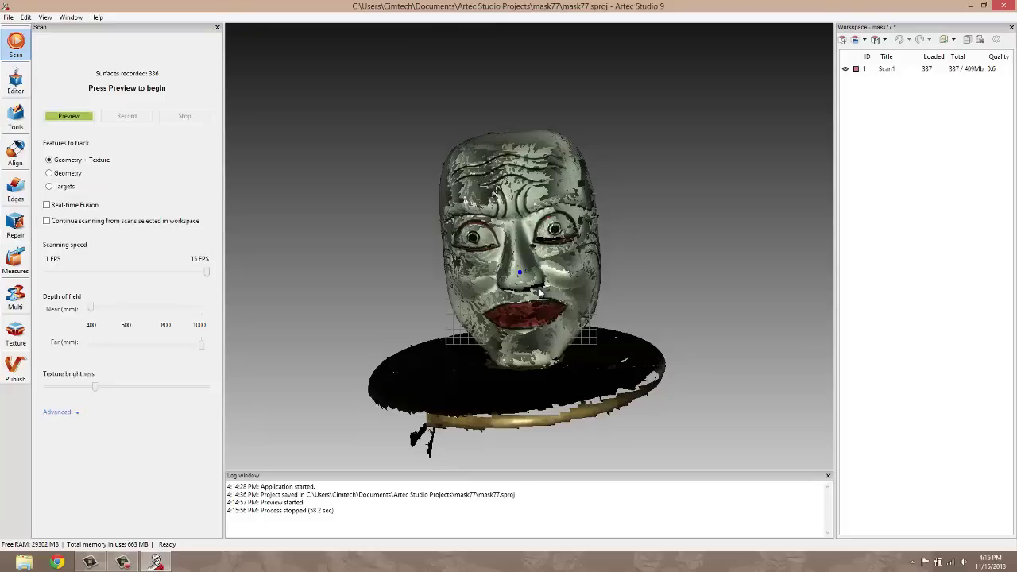
Preview, then record and stop Scan2, a short 39-frame scan from below.
key(F7)
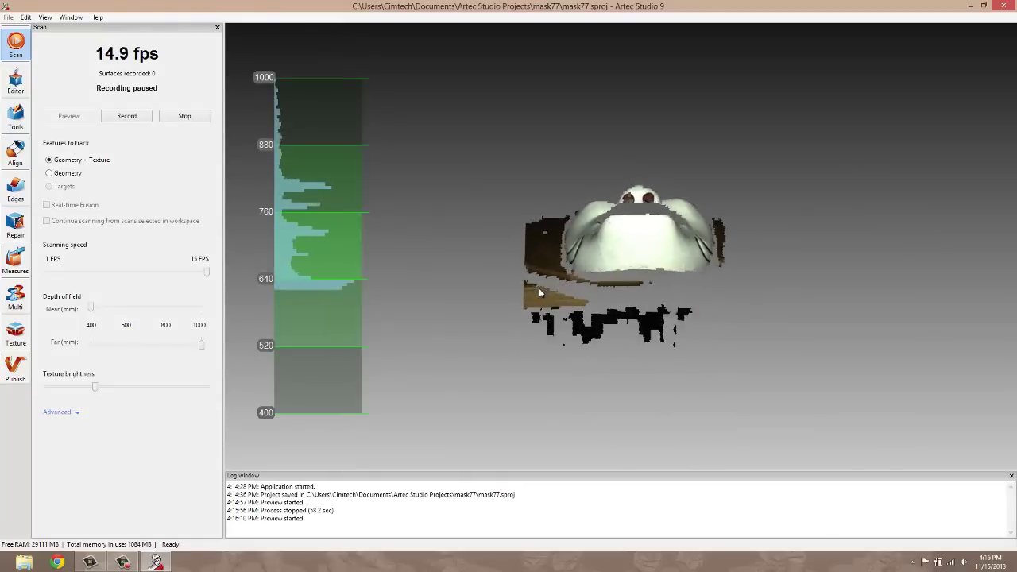
key(F7)
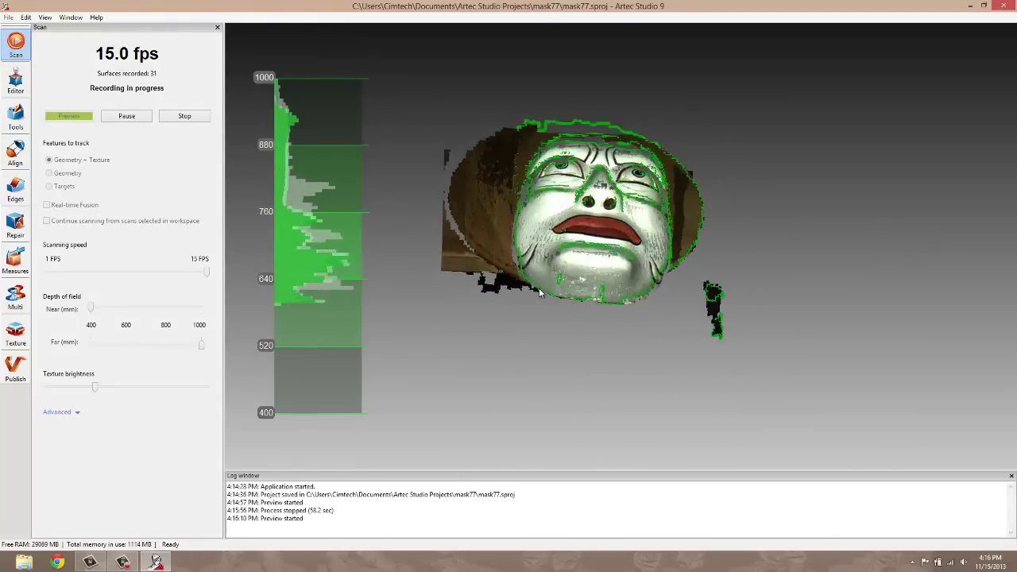
key(F8)
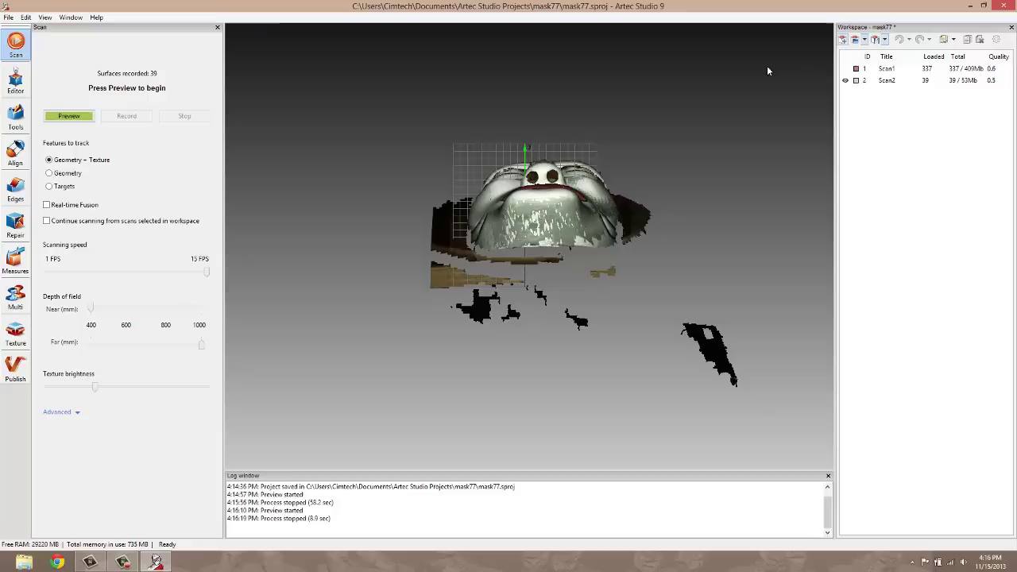
Show only Scan1 in the 3D view and orbit to inspect the mask.
click(845, 68)
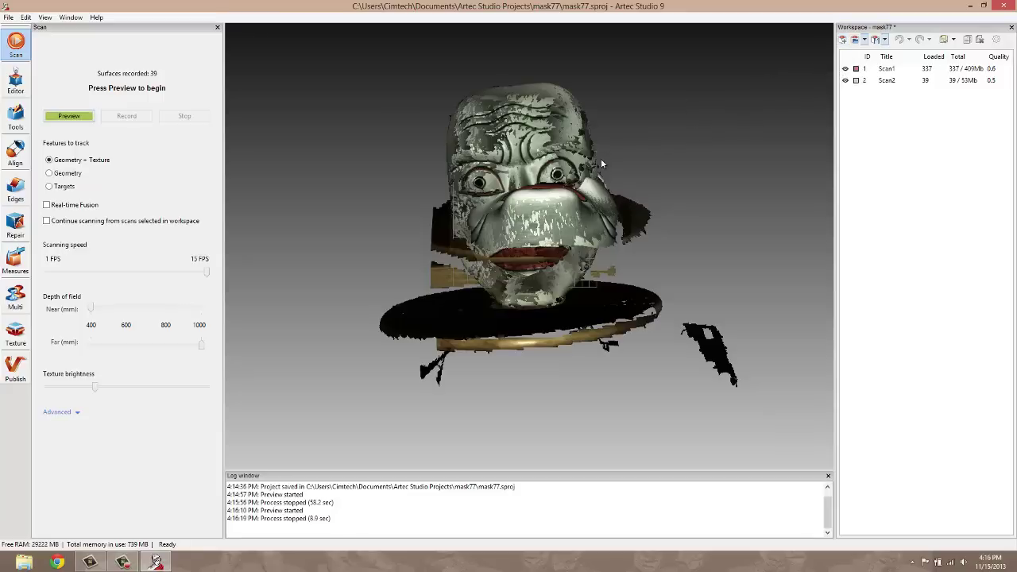
click(844, 80)
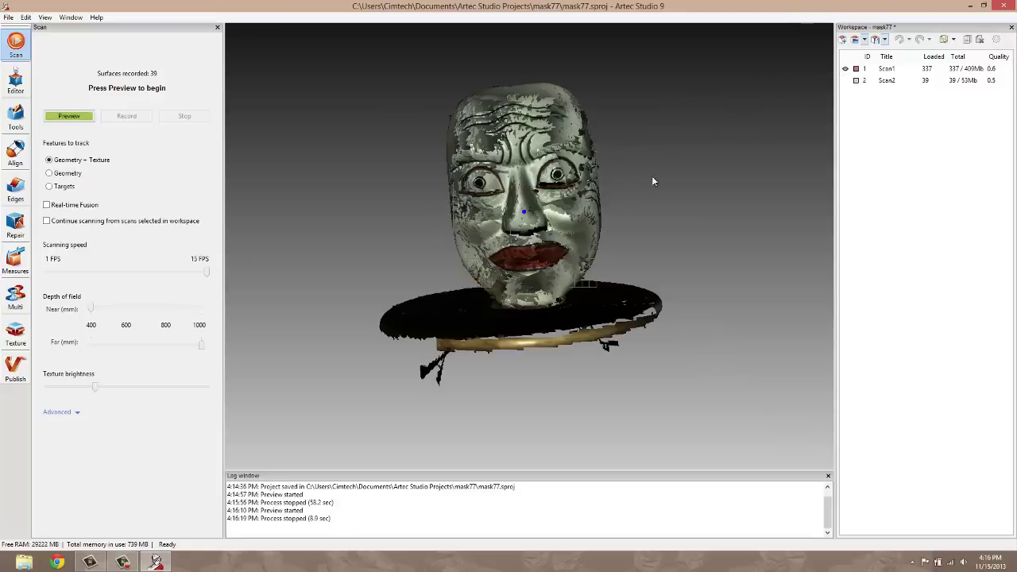
drag(651, 176, 527, 189)
drag(499, 247, 411, 284)
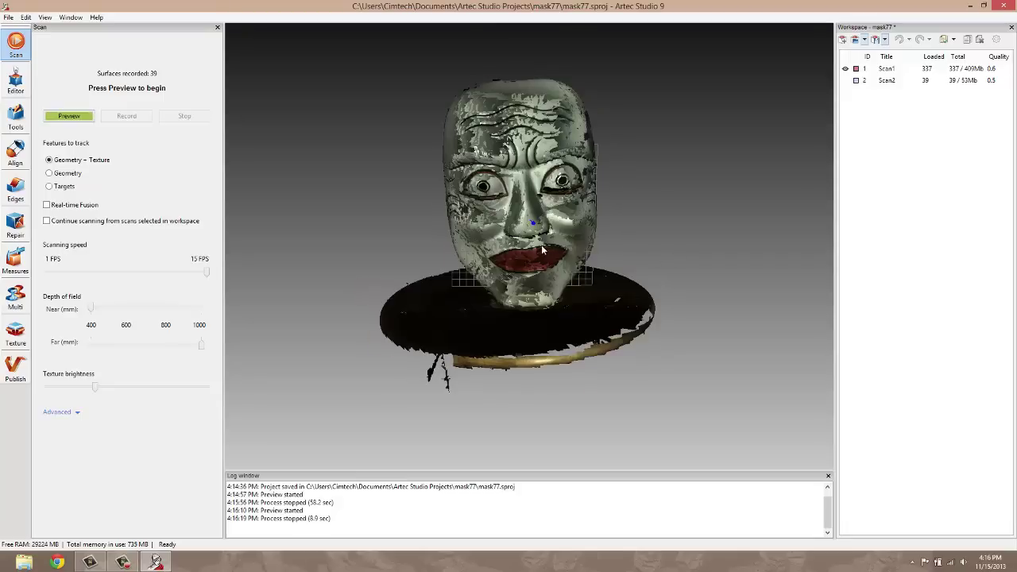
mouse_move(521, 224)
mouse_down()
mouse_move(490, 298)
mouse_move(513, 243)
mouse_move(496, 127)
mouse_move(519, 220)
mouse_move(575, 238)
mouse_move(539, 190)
mouse_move(499, 258)
mouse_move(524, 243)
mouse_up()
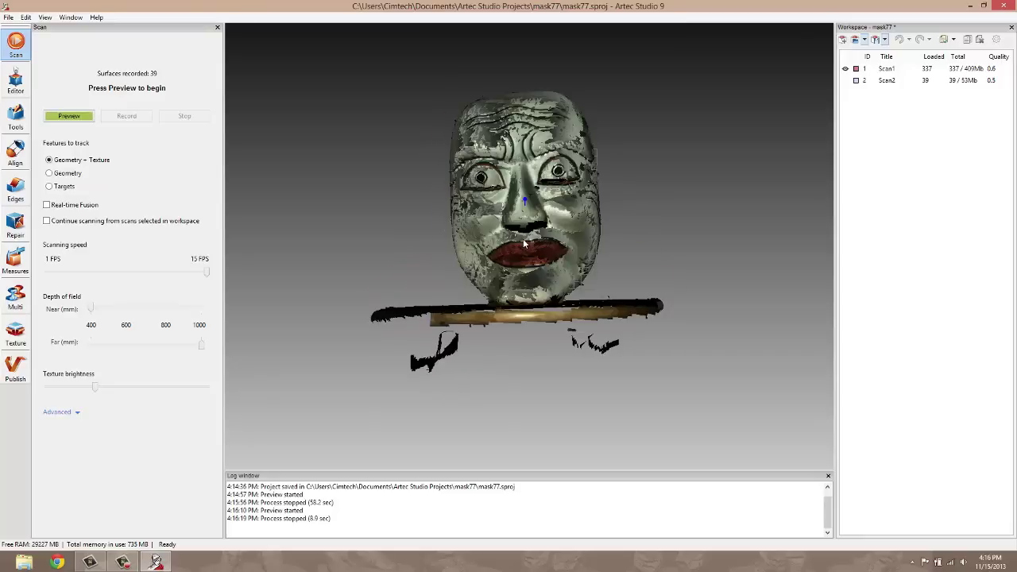
Run Fine Serial Registration on both scans, then open Align for Scan1 and Scan2.
click(17, 82)
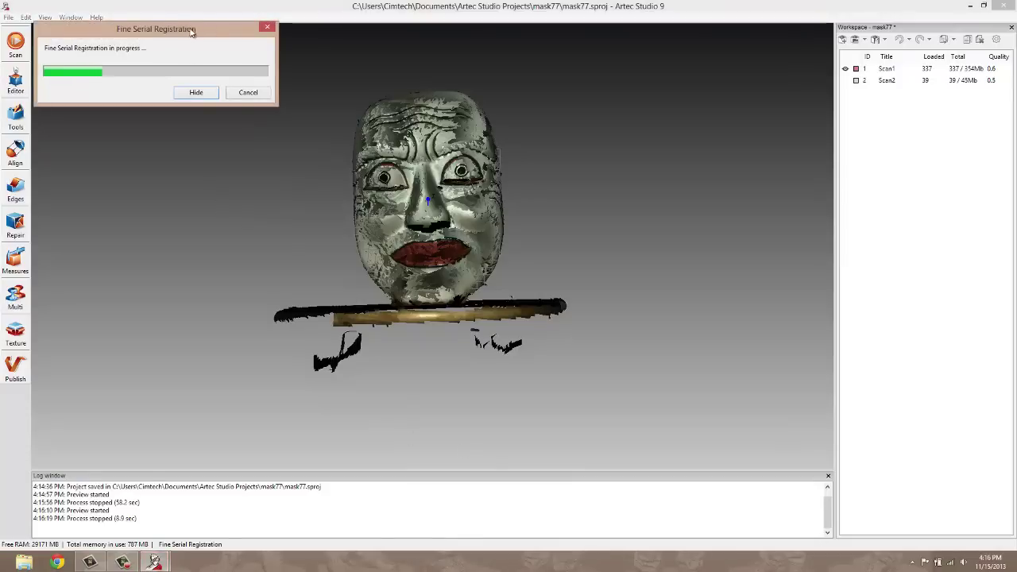
drag(194, 32, 723, 61)
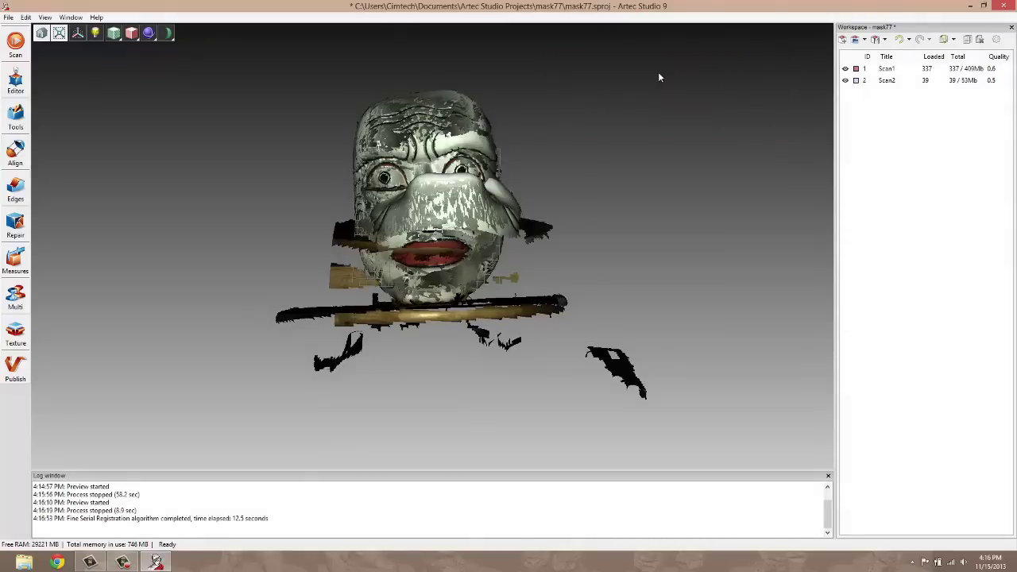
drag(556, 226, 471, 226)
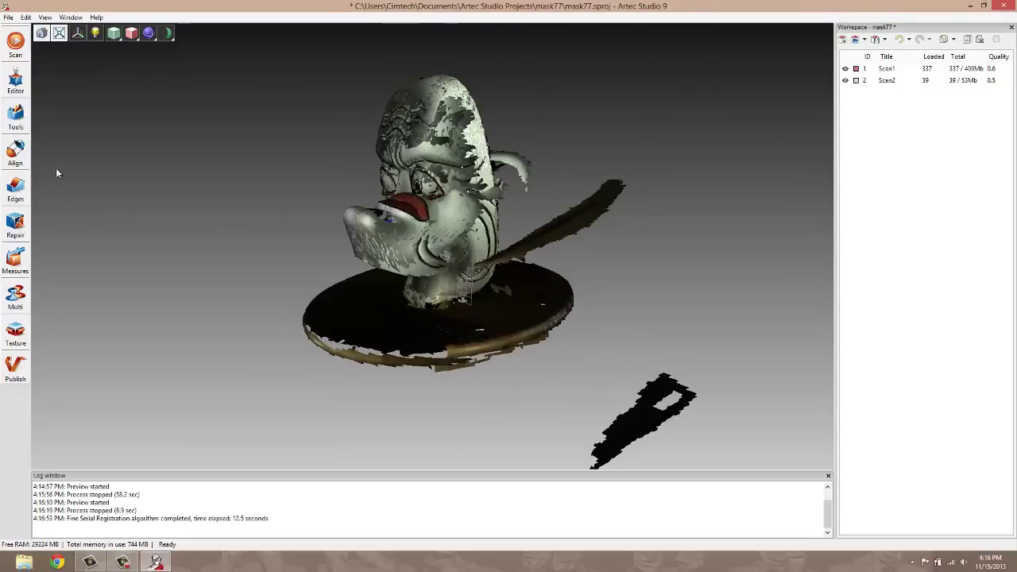
click(14, 163)
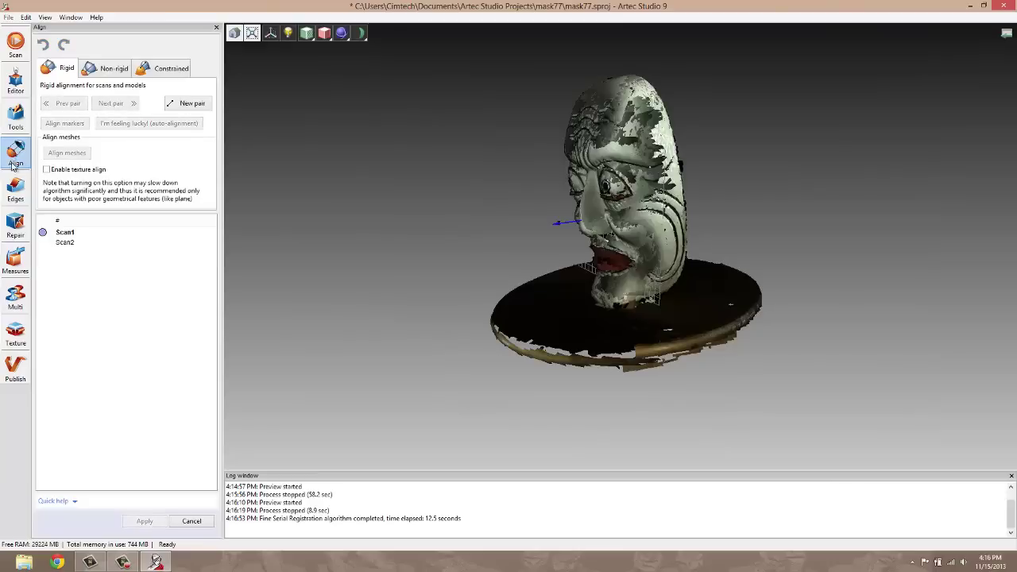
Add Scan2, match forehead, brow and nose point pairs on both masks, and apply.
click(64, 242)
drag(636, 286, 584, 190)
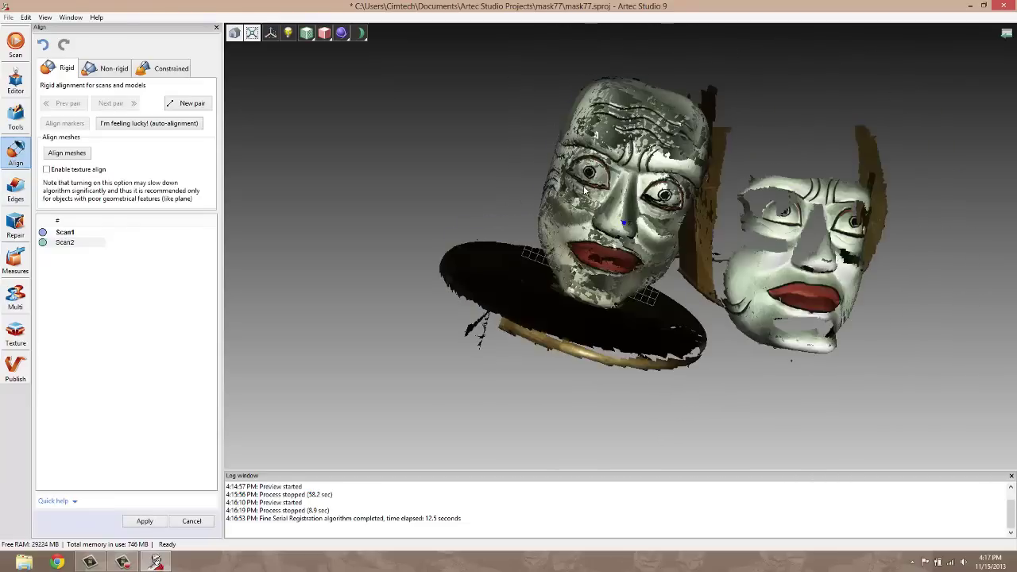
click(595, 139)
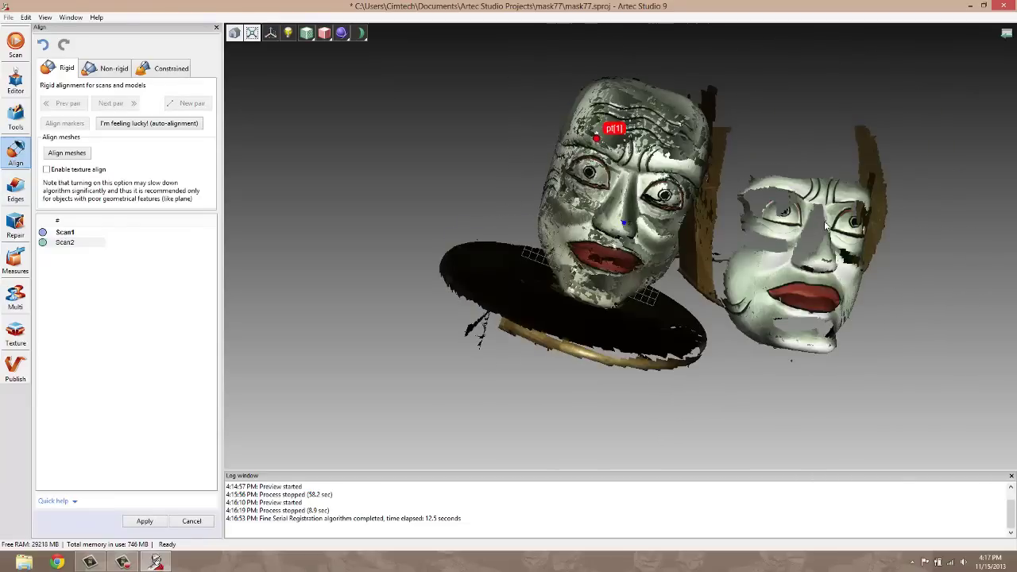
click(782, 185)
click(676, 161)
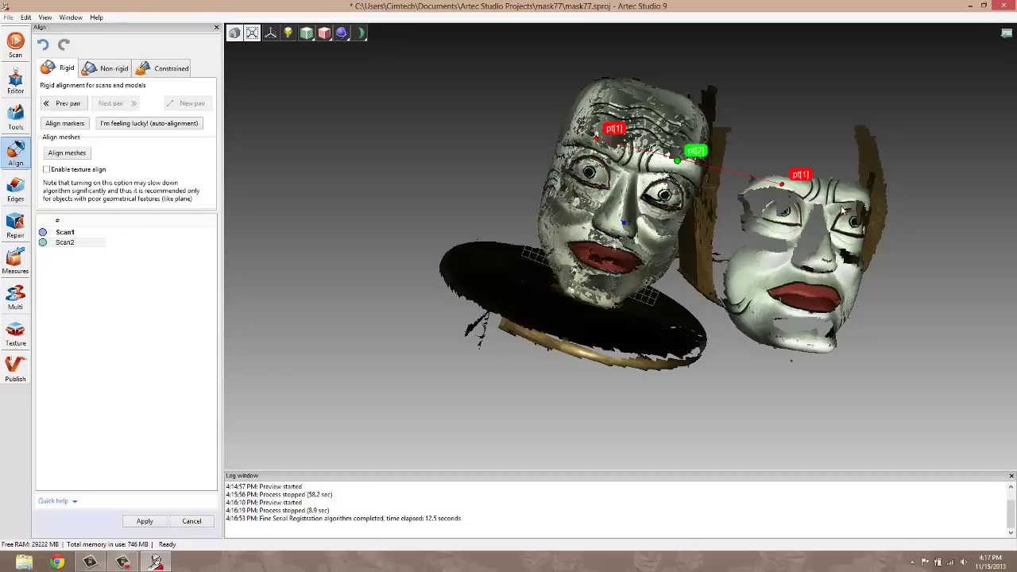
click(858, 194)
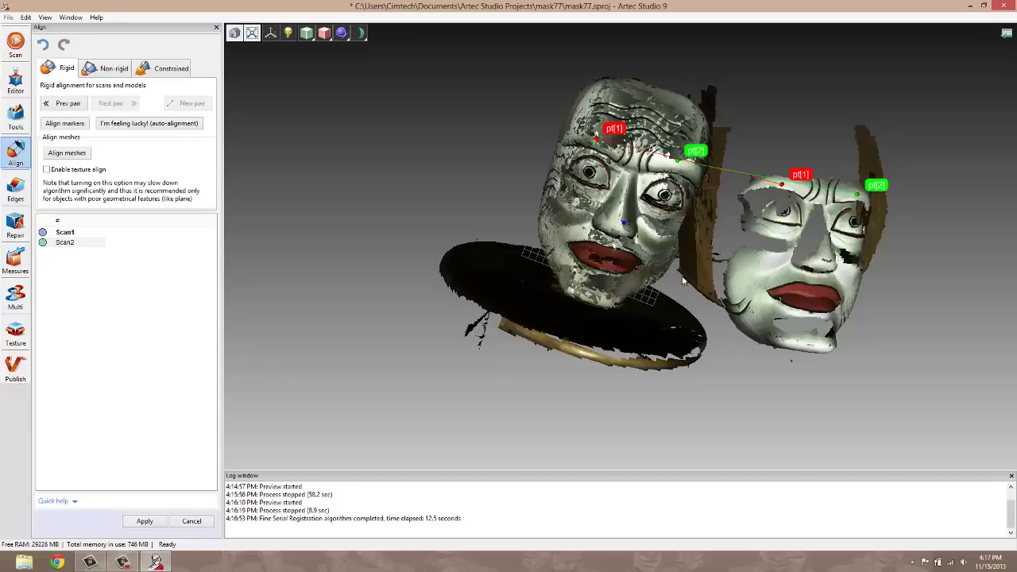
click(616, 228)
click(819, 260)
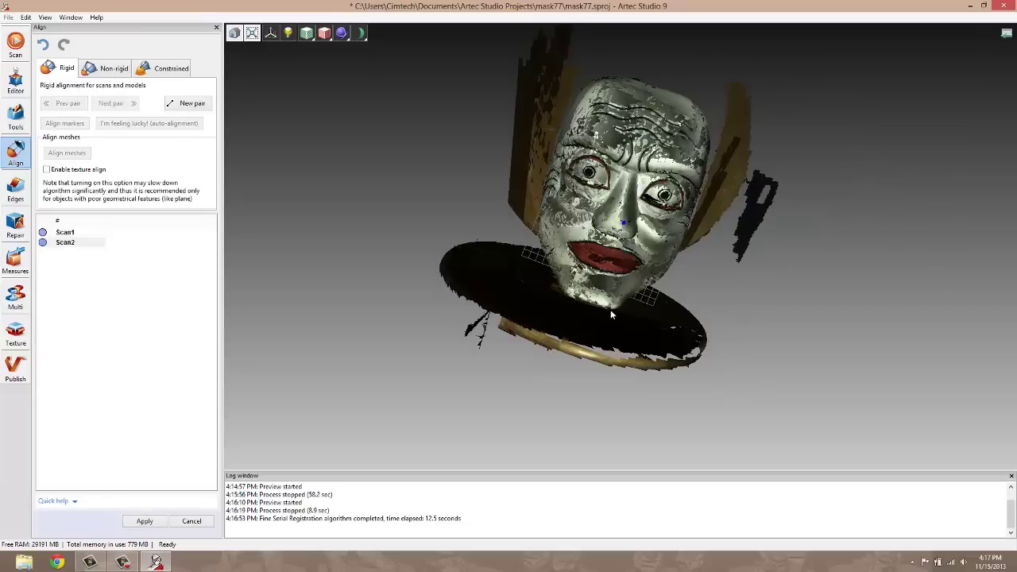
click(144, 522)
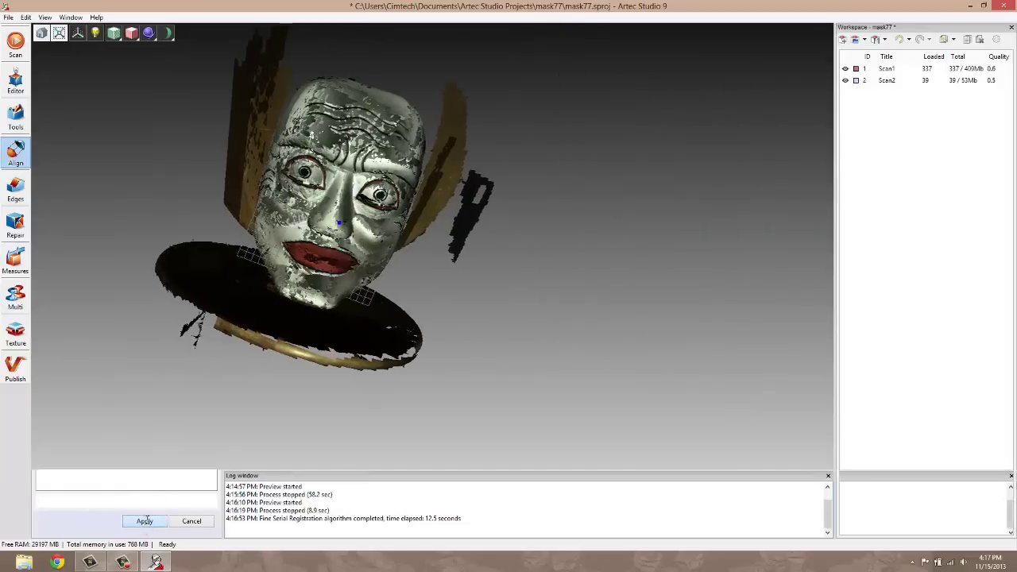
Erase the turntable base with an Eraser cutoff plane set on two base points.
click(15, 86)
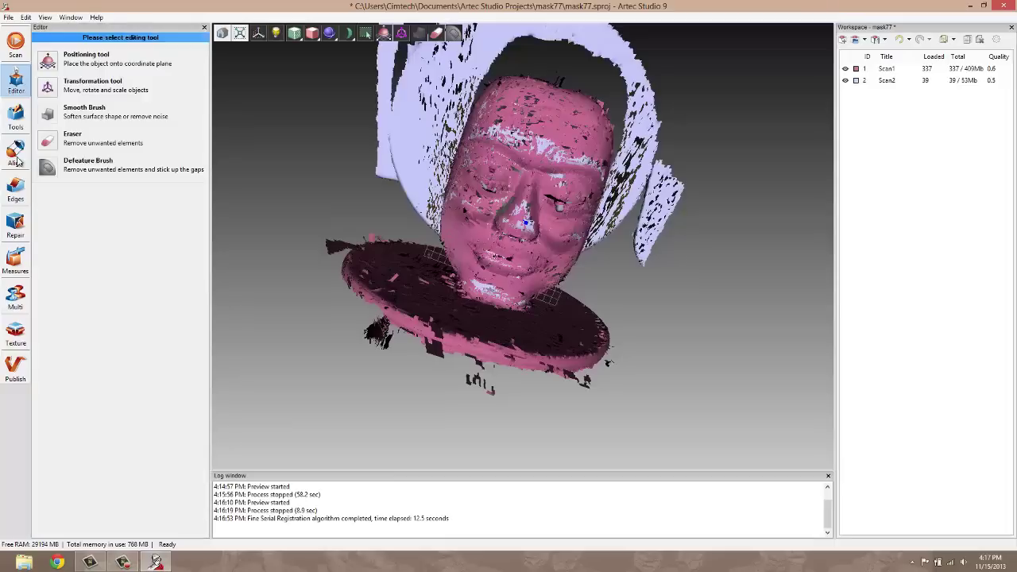
click(45, 143)
mouse_move(547, 343)
mouse_down()
mouse_move(555, 257)
mouse_move(566, 315)
mouse_move(541, 337)
mouse_move(667, 385)
mouse_move(498, 360)
mouse_up()
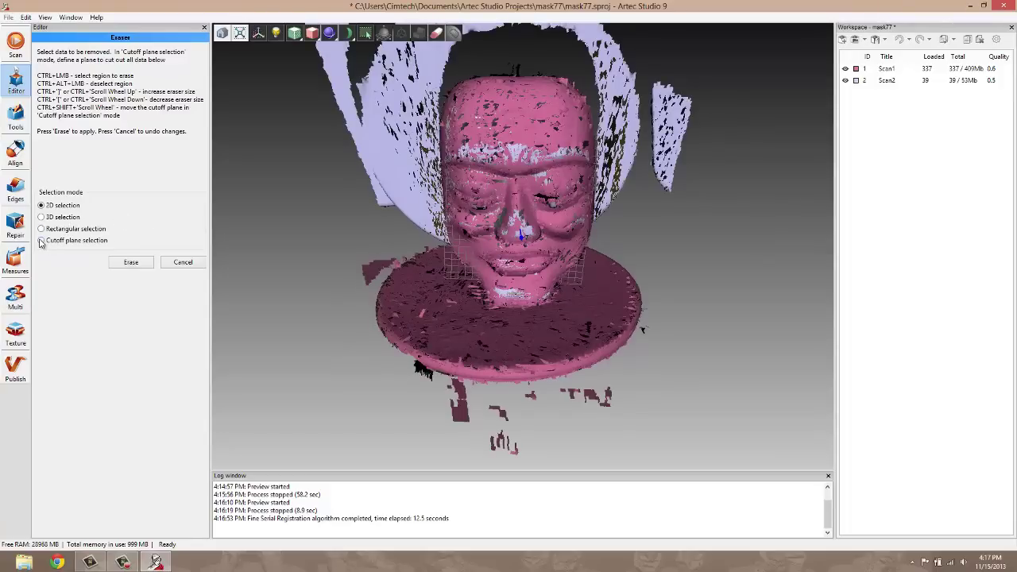
click(42, 241)
click(512, 325)
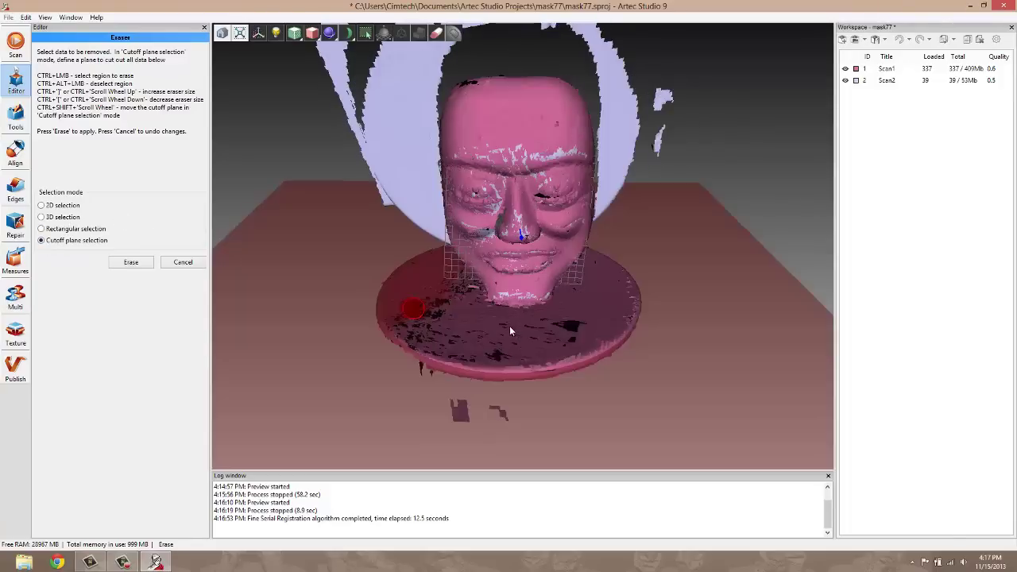
click(593, 302)
ctrl+shift+scroll(559, 370, down, 5)
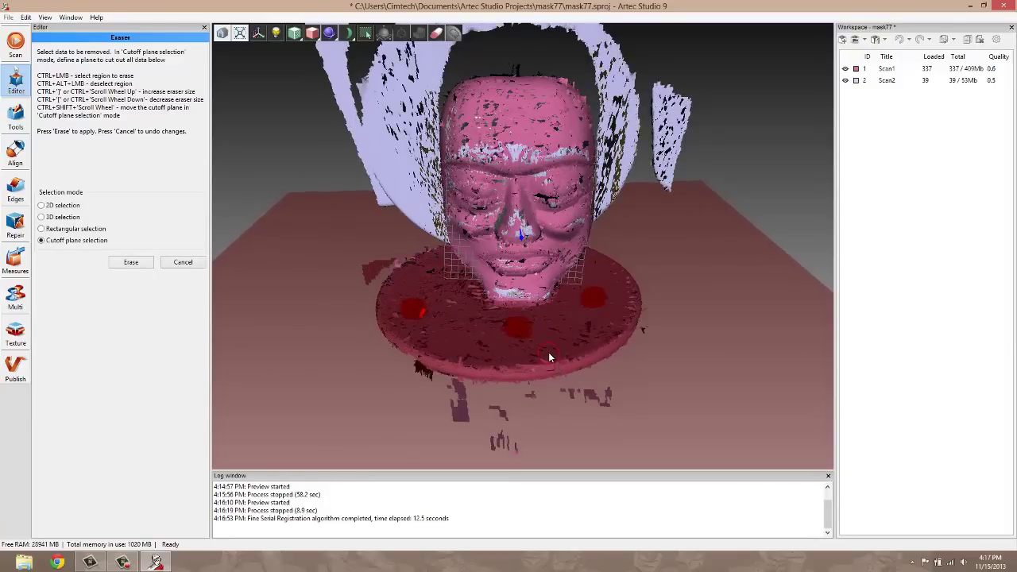
ctrl+shift+scroll(548, 352, up, 2)
ctrl+shift+scroll(550, 359, down, 2)
click(131, 263)
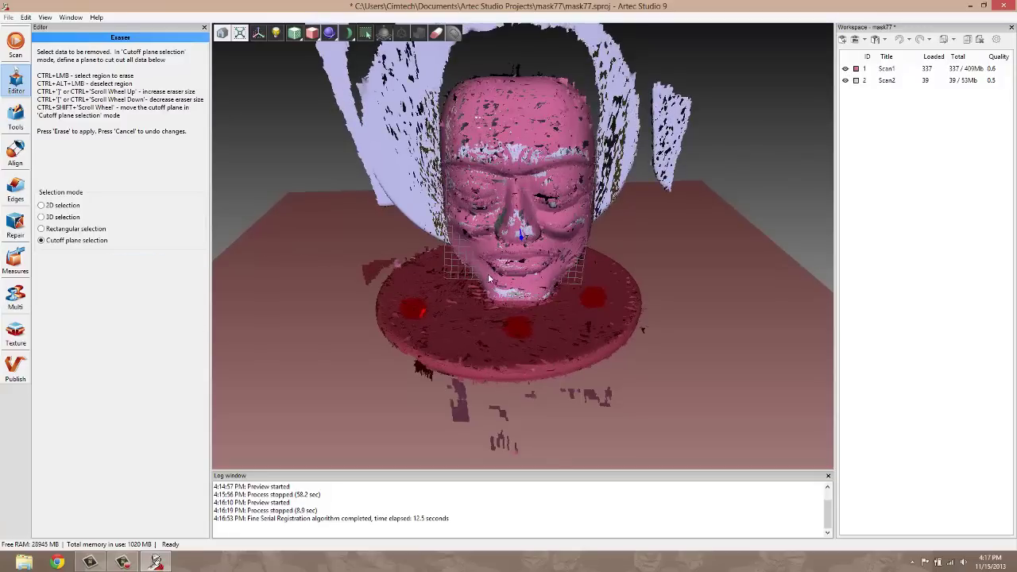
Undo the eraser cut with Ctrl+Z and rotate to a front view.
mouse_move(588, 183)
mouse_down()
mouse_move(602, 251)
mouse_move(568, 420)
mouse_up()
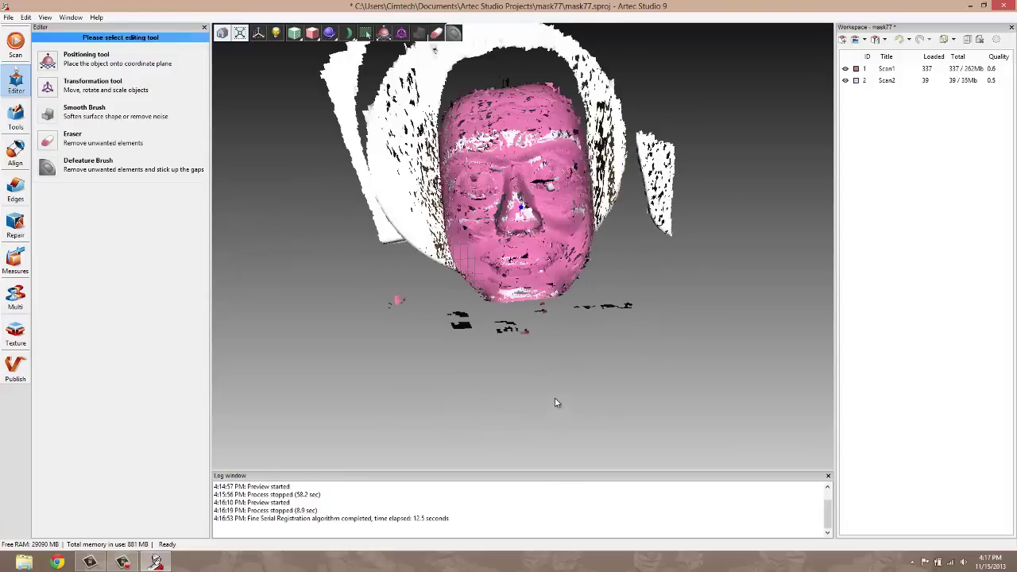
key(ctrl+z)
mouse_move(461, 381)
mouse_down()
mouse_move(658, 390)
mouse_move(588, 359)
mouse_move(604, 381)
mouse_up()
With Scan2 hidden, cut Scan1's base away with a cutoff plane, then show Scan2 again.
click(844, 80)
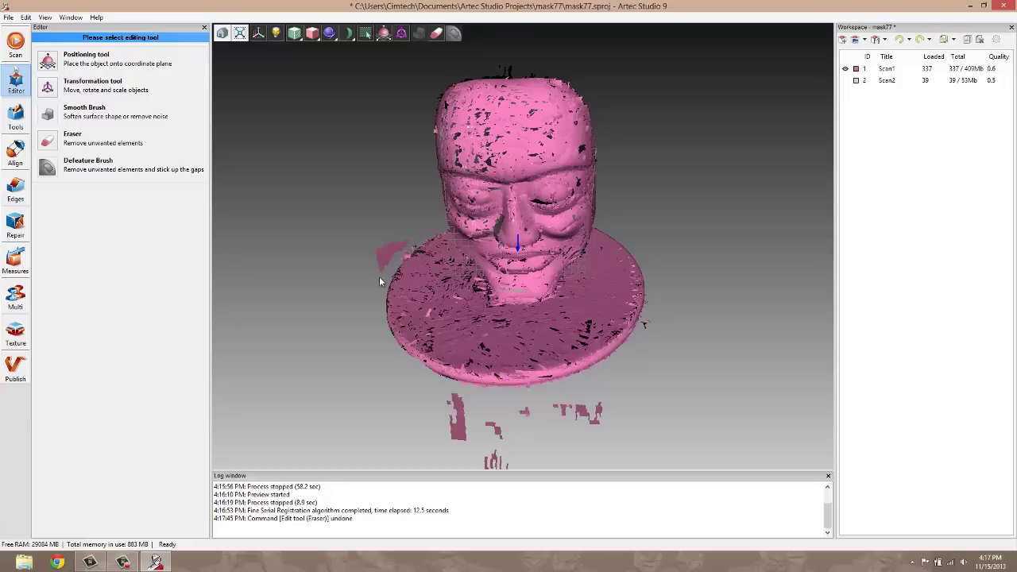
click(58, 140)
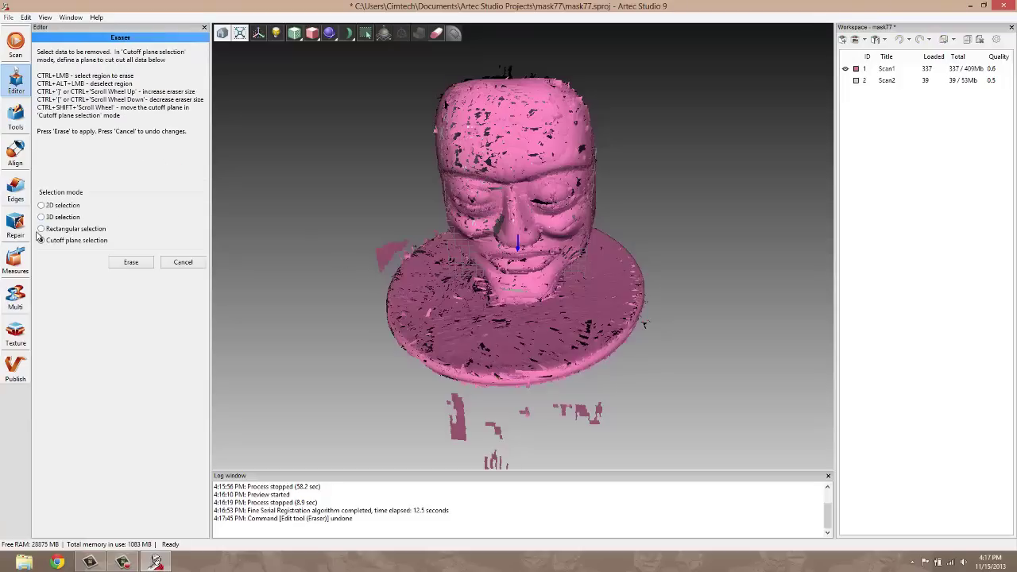
click(42, 229)
click(41, 240)
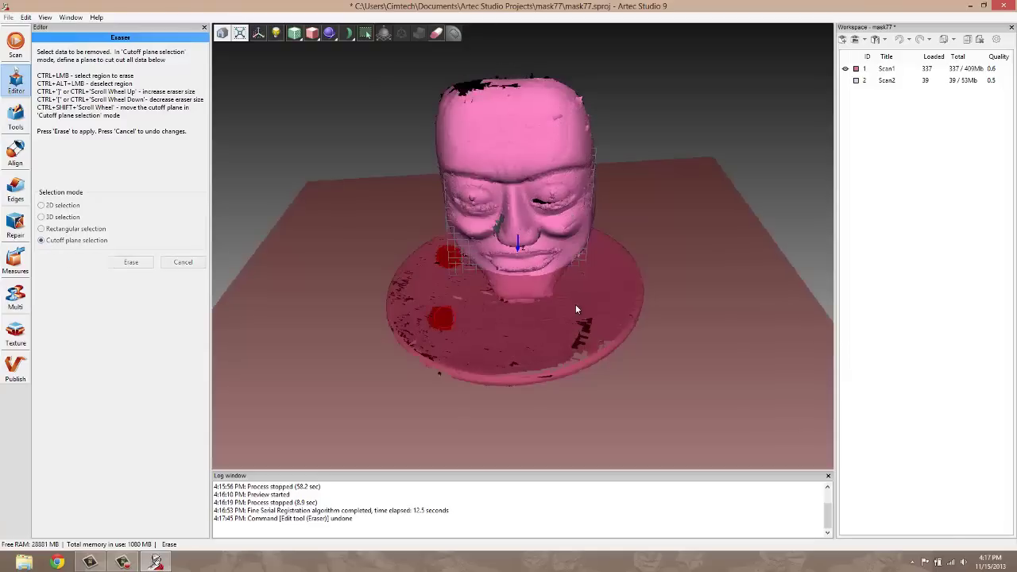
ctrl+click(575, 304)
ctrl+click(599, 301)
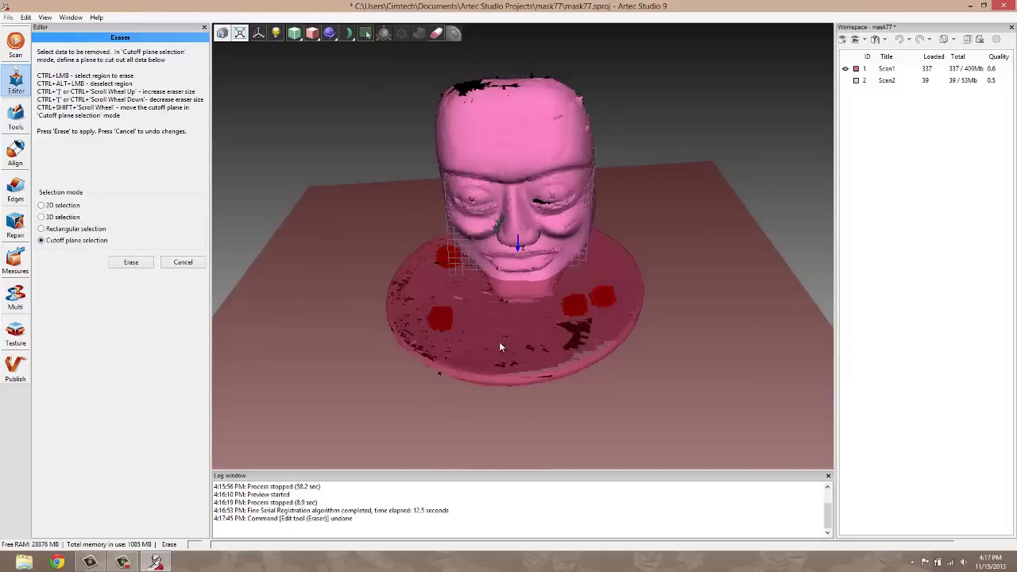
drag(499, 342, 524, 334)
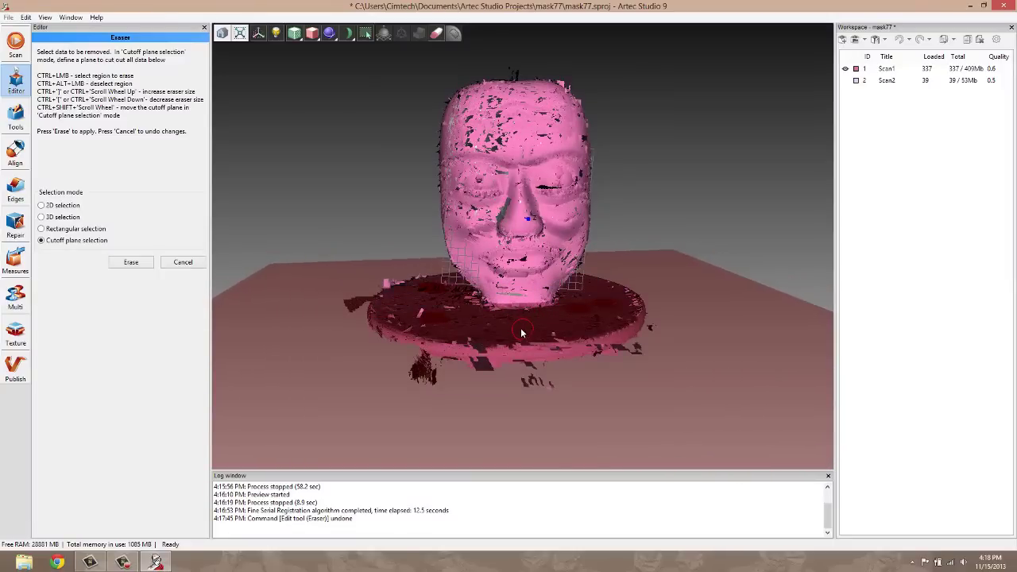
click(131, 262)
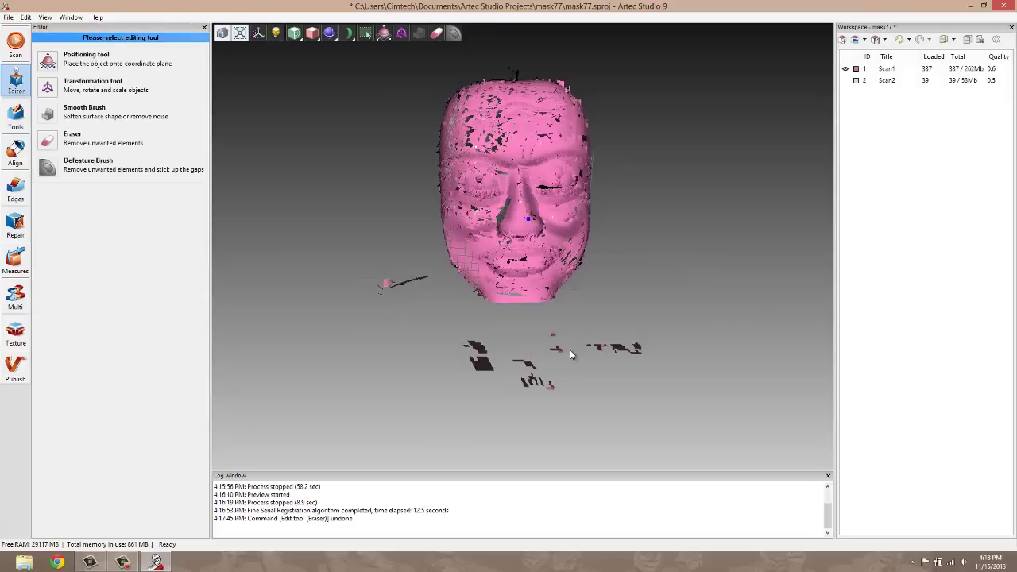
click(845, 80)
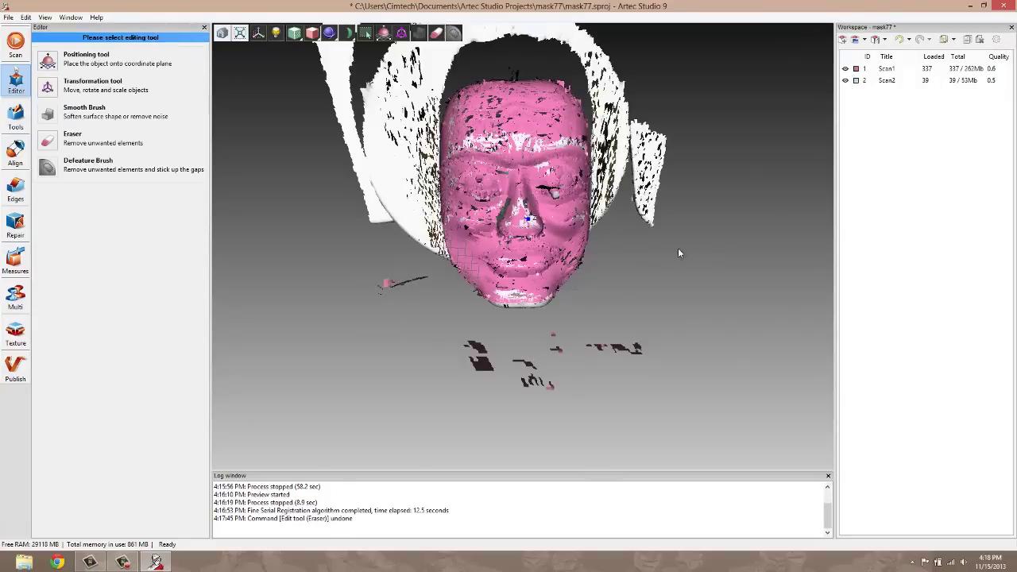
Hide Scan1 and erase Scan2's turntable base using a three-point cutoff plane.
click(846, 69)
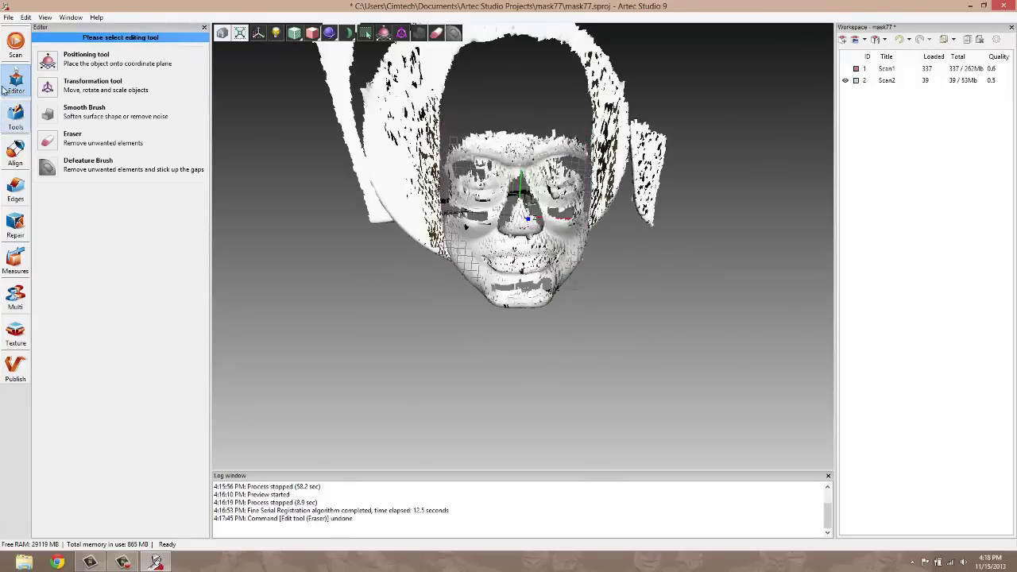
click(48, 141)
drag(302, 226, 339, 218)
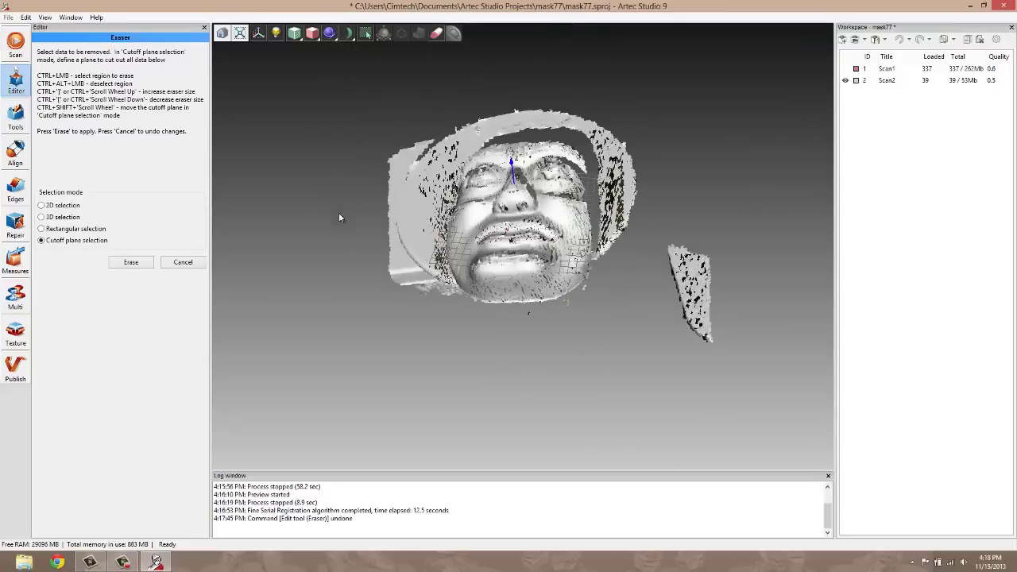
ctrl+click(426, 186)
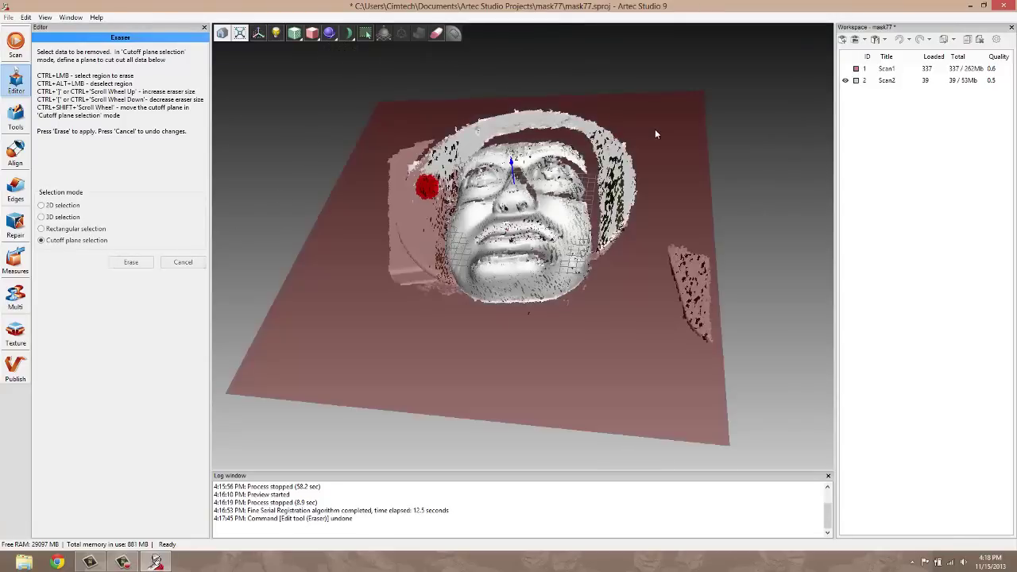
ctrl+click(609, 157)
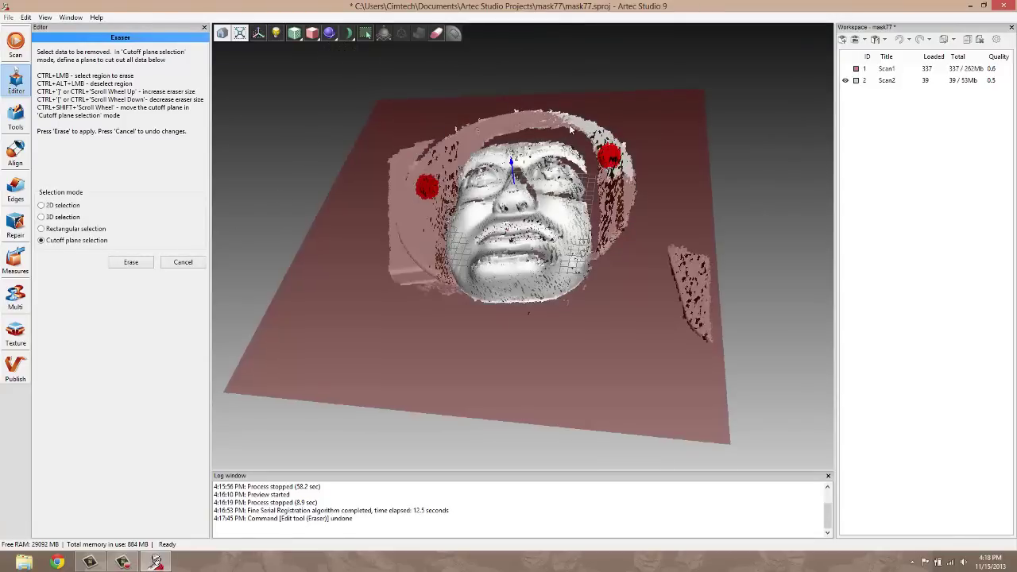
ctrl+click(540, 124)
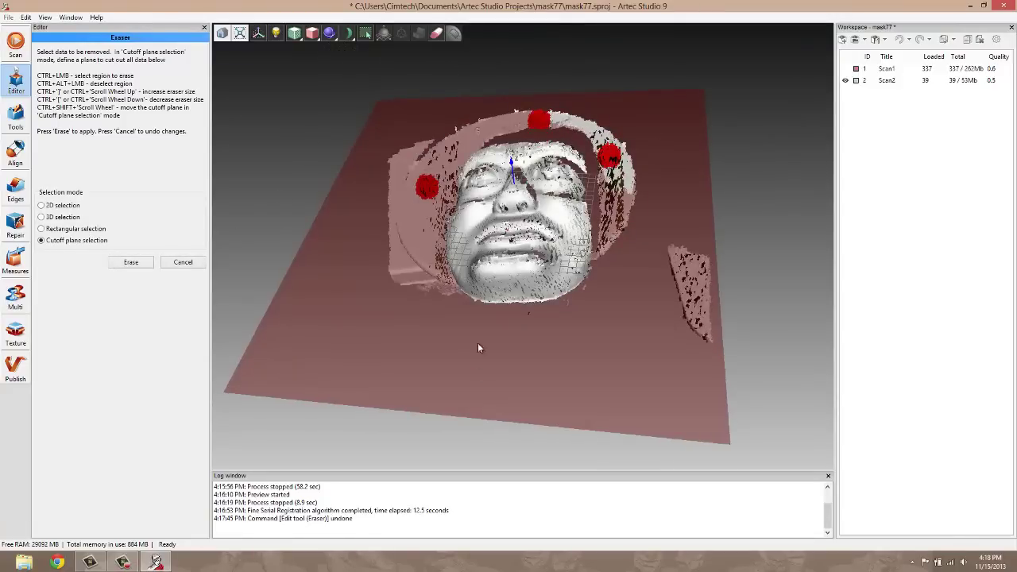
click(131, 262)
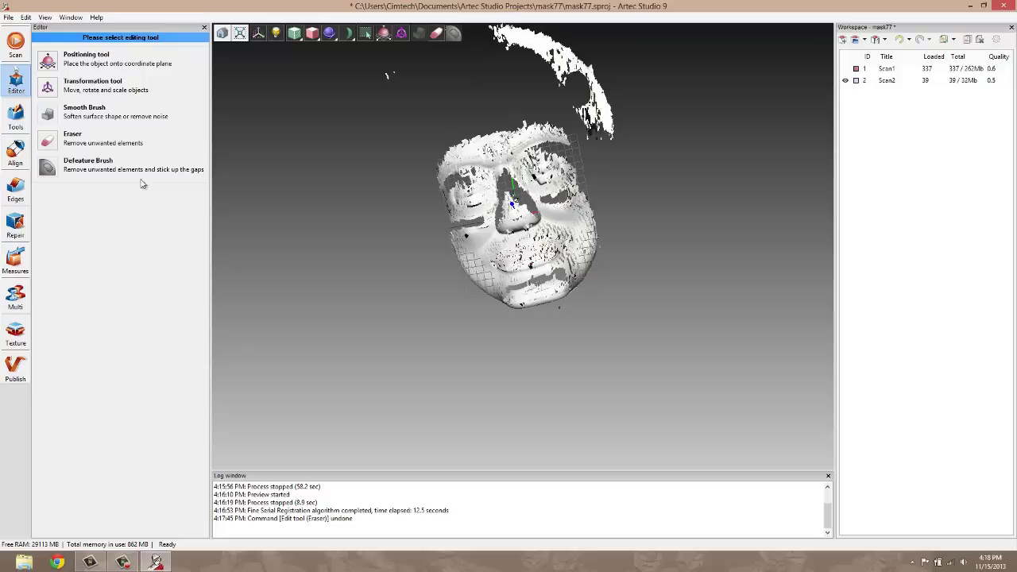
Paint the stray arc above Scan2's face with 2D selection and erase it.
click(68, 139)
click(42, 206)
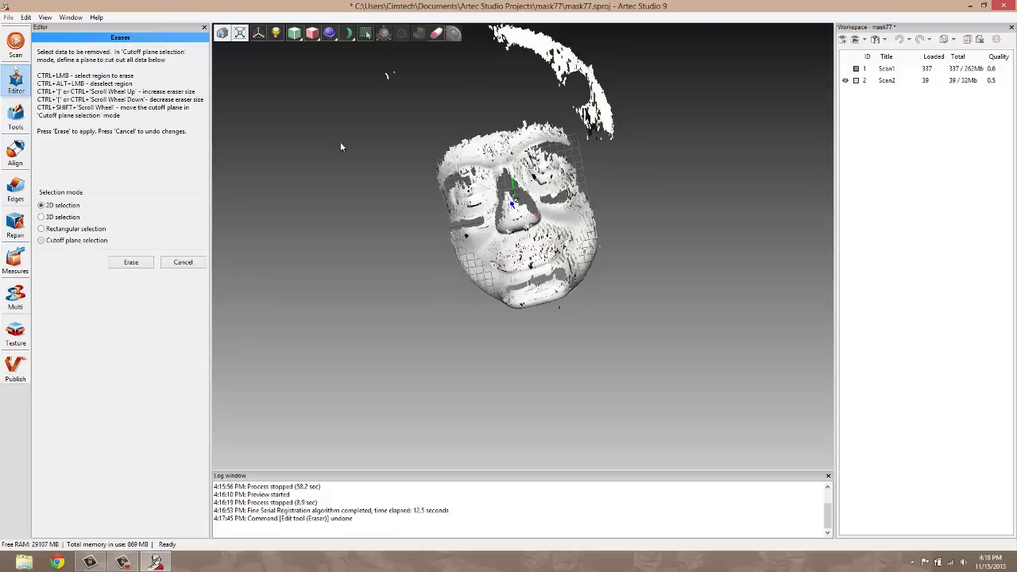
mouse_move(515, 204)
mouse_down()
mouse_move(517, 102)
mouse_move(528, 199)
mouse_up()
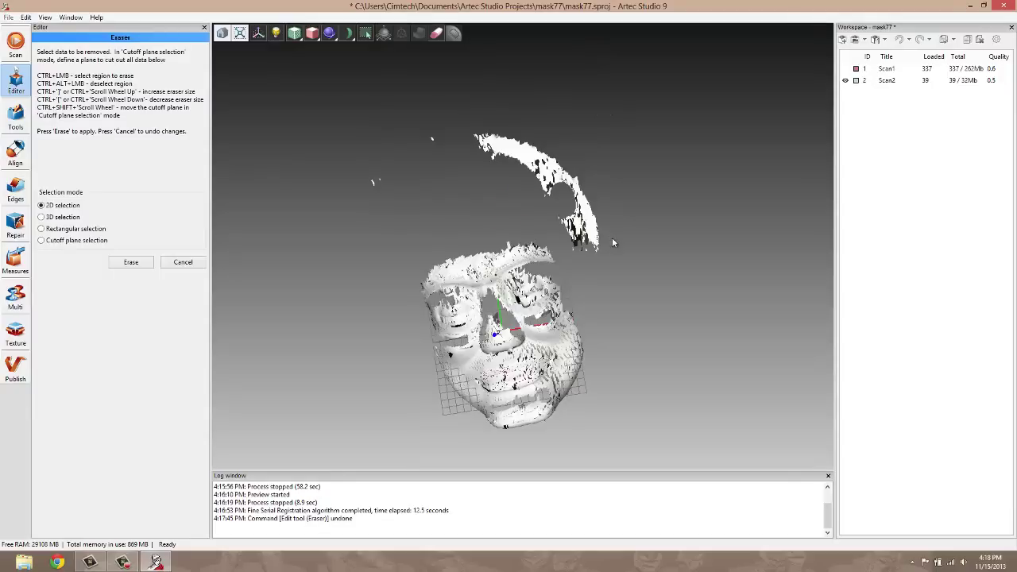
mouse_move(612, 242)
ctrl+mouse_down()
mouse_move(524, 153)
mouse_move(432, 141)
mouse_move(355, 209)
ctrl+mouse_up()
mouse_move(597, 302)
mouse_down()
mouse_move(620, 321)
mouse_move(575, 264)
mouse_move(683, 354)
mouse_up()
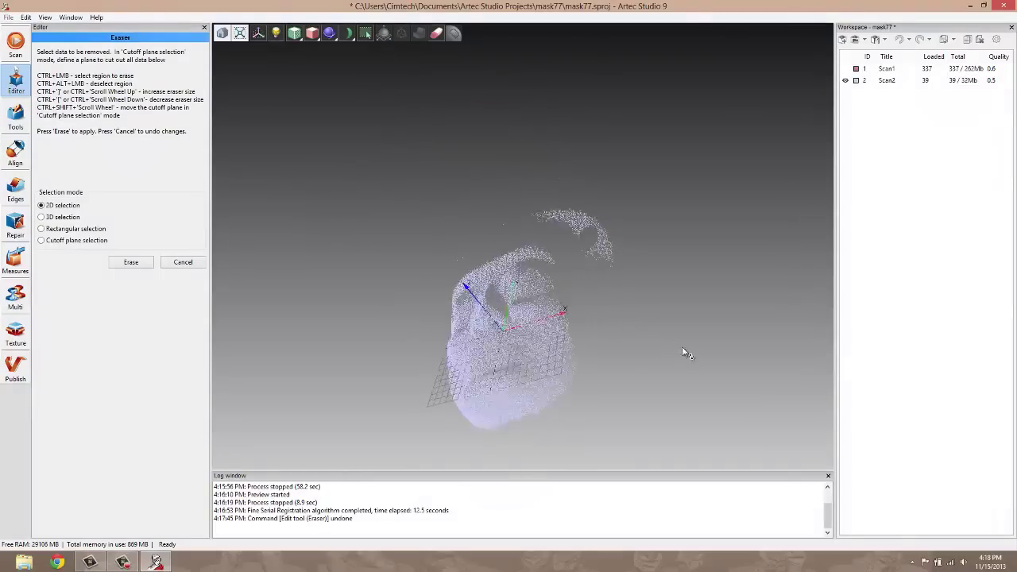
click(131, 262)
mouse_move(568, 182)
mouse_down()
mouse_move(529, 136)
mouse_move(494, 236)
mouse_move(522, 157)
mouse_move(531, 251)
mouse_move(220, 275)
mouse_up()
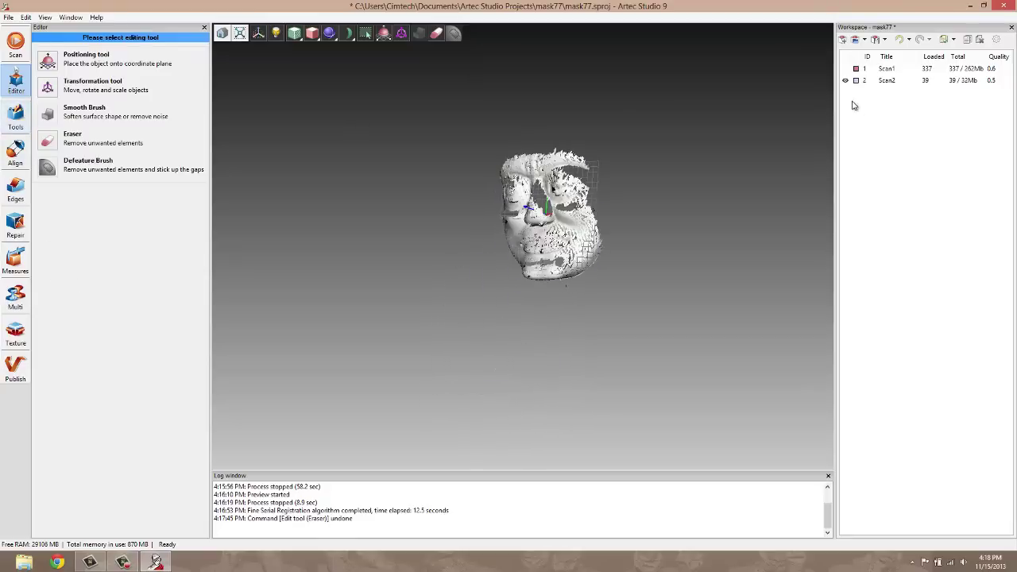
Show Scan1 alongside Scan2, check the face, and open the Tools panel.
click(845, 69)
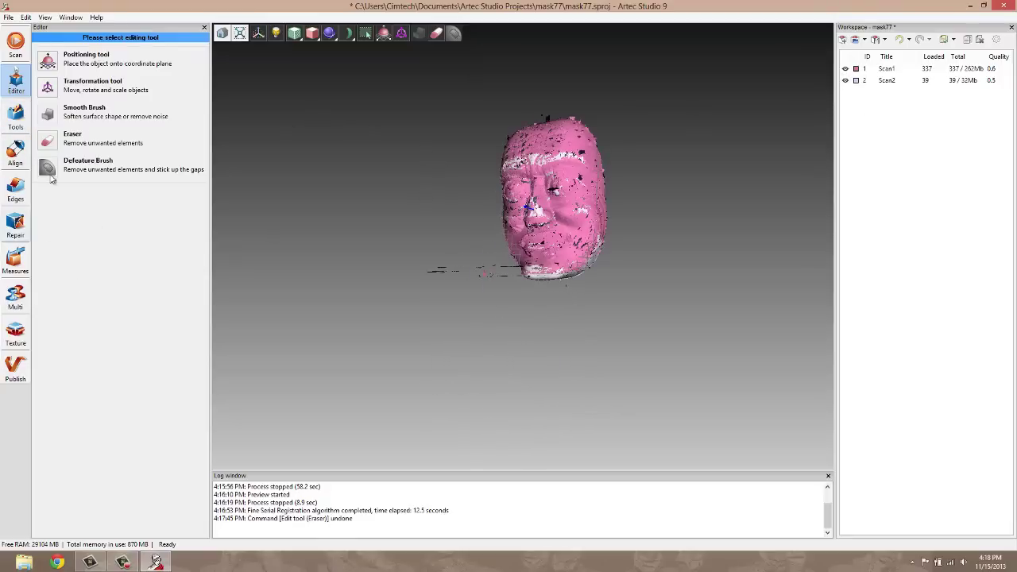
drag(429, 254, 544, 355)
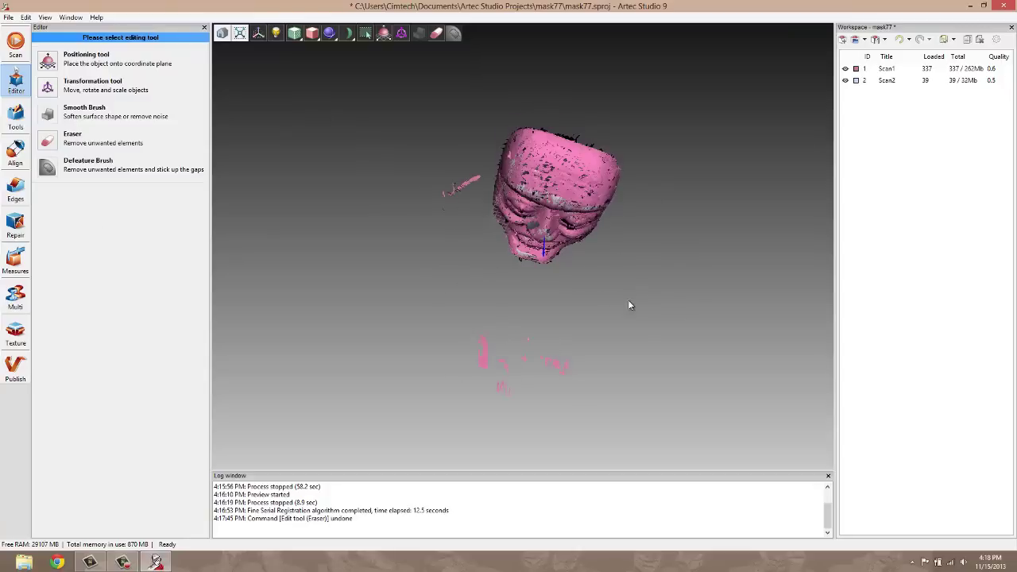
drag(629, 305, 621, 162)
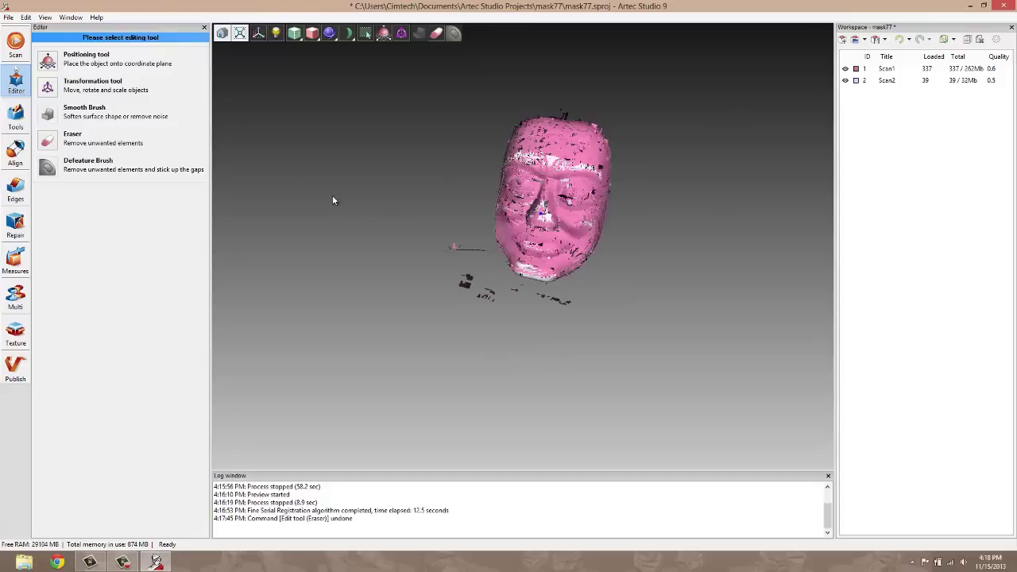
click(17, 116)
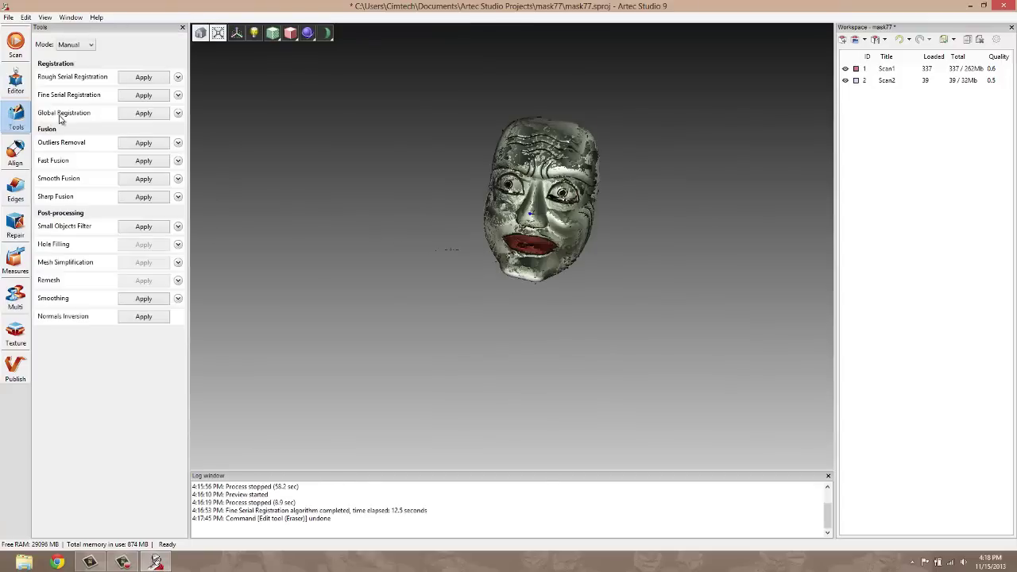
Run Global Registration on the two cleaned mask scans and inspect the alignment.
click(141, 113)
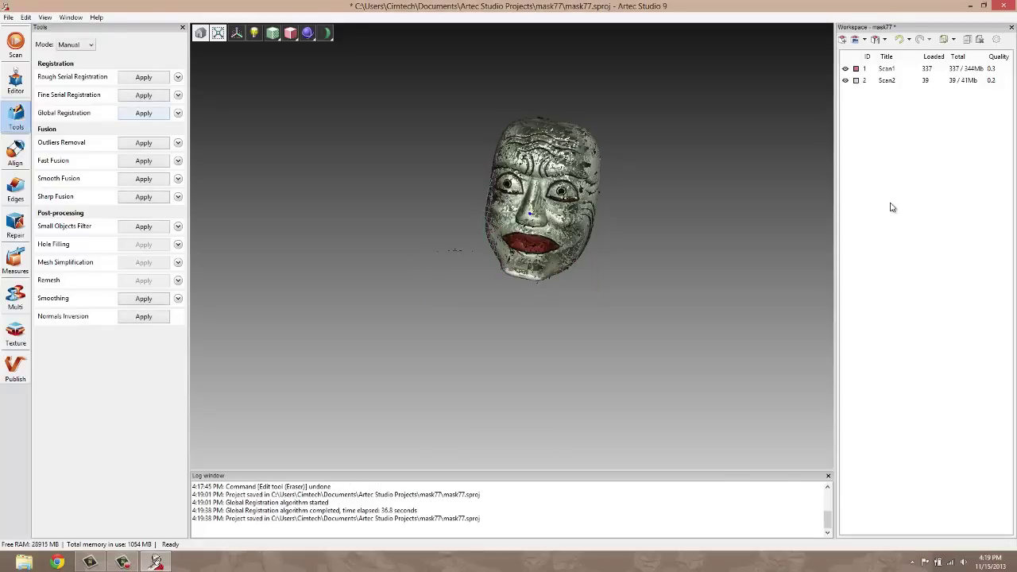
drag(615, 230, 540, 245)
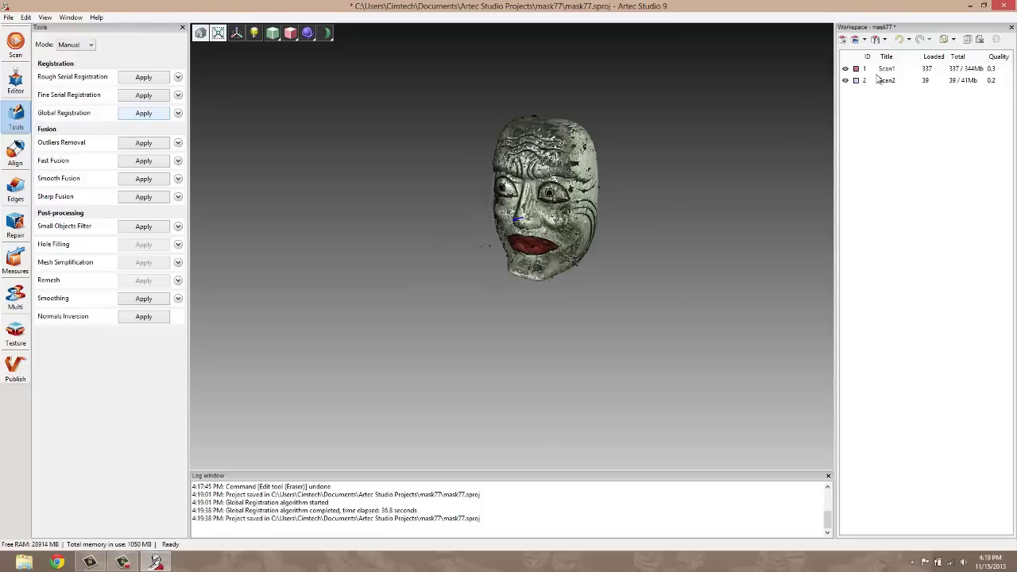
Apply Outliers Removal to Scan1 and Scan2, then check the cleaned mask in view.
click(144, 145)
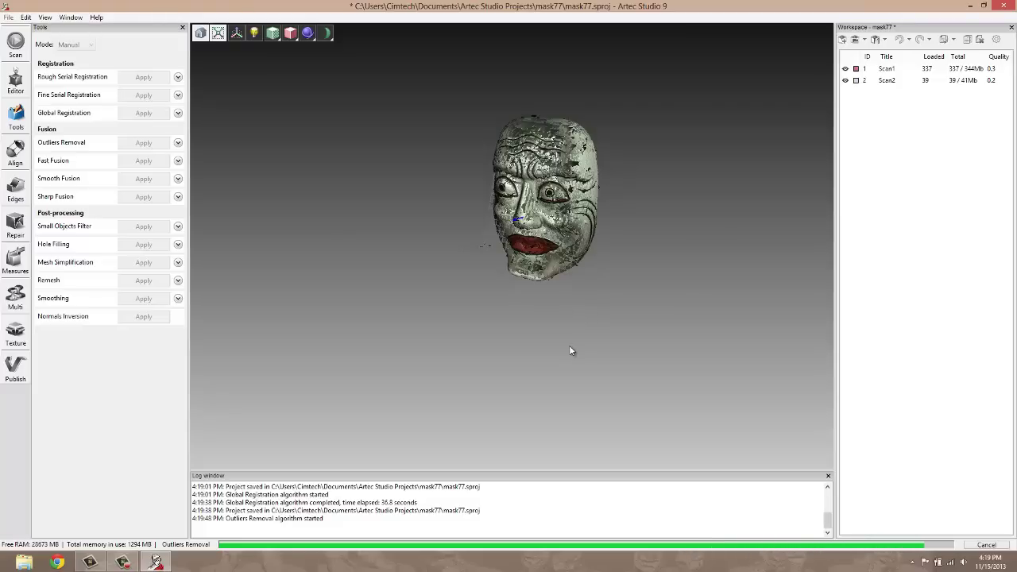
scroll(534, 247, up, 5)
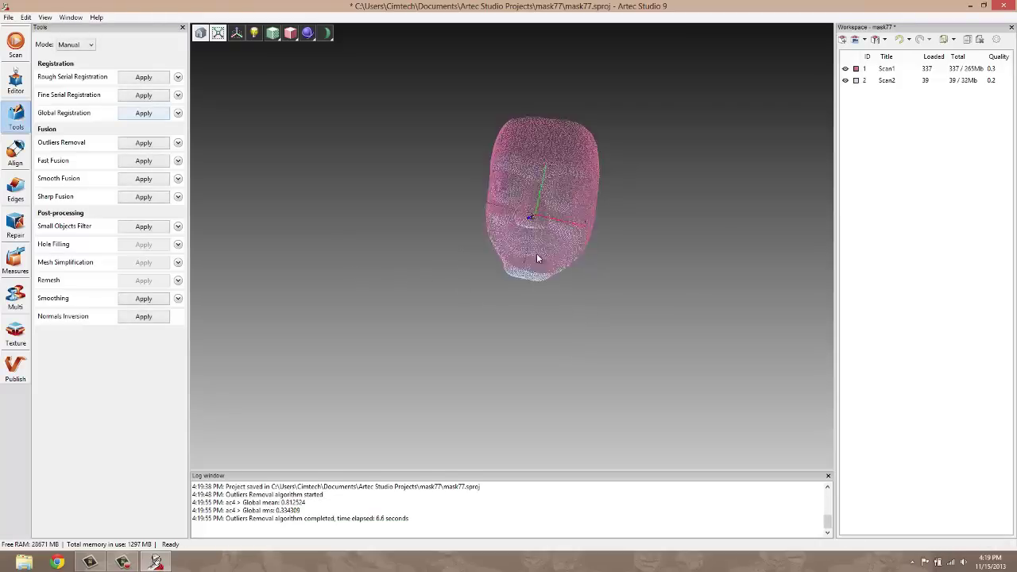
drag(532, 236, 552, 311)
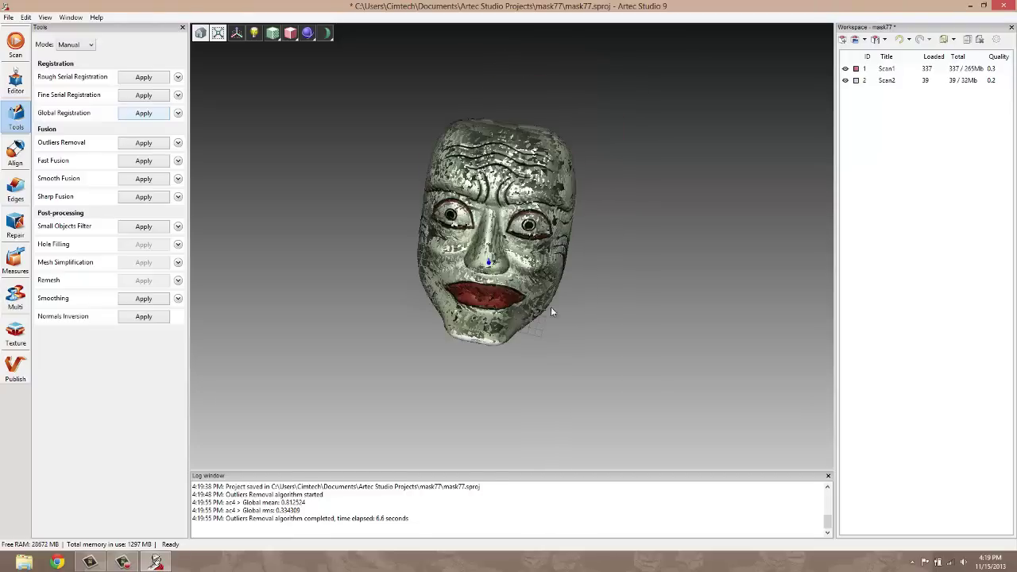
Create Fast Fusion1 from both scans, then apply Smoothing and Hole Filling to it.
click(143, 161)
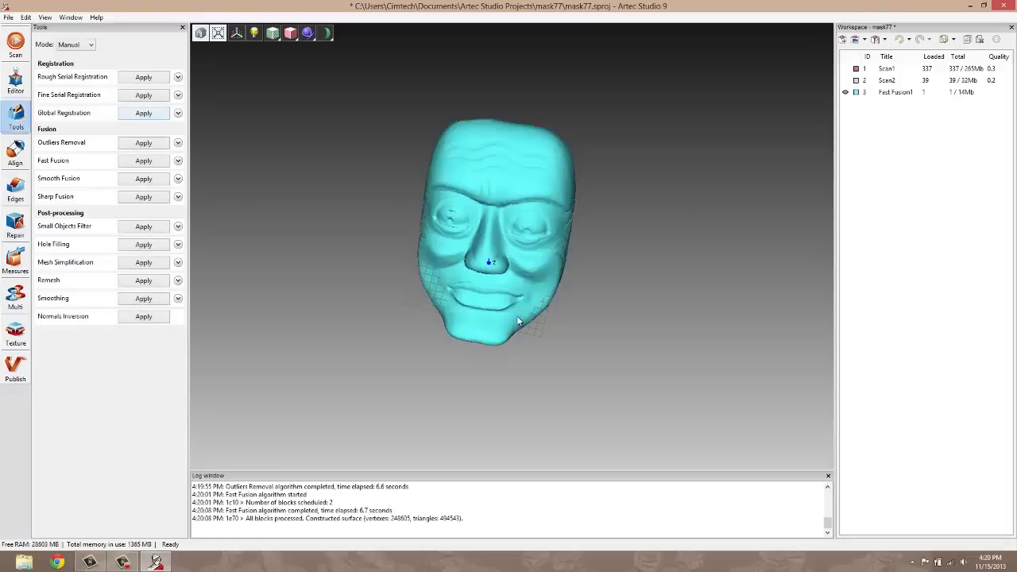
click(957, 97)
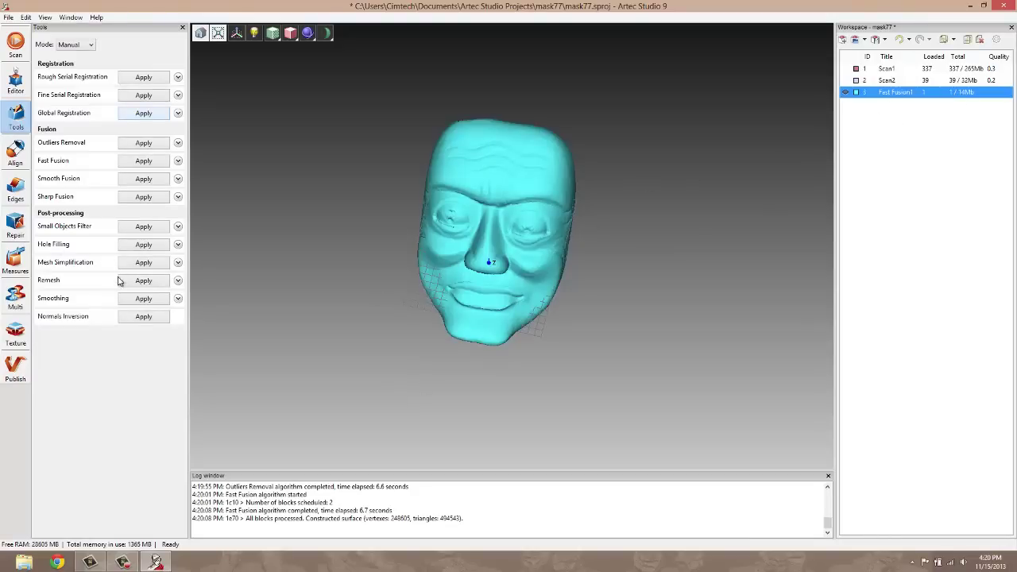
click(138, 299)
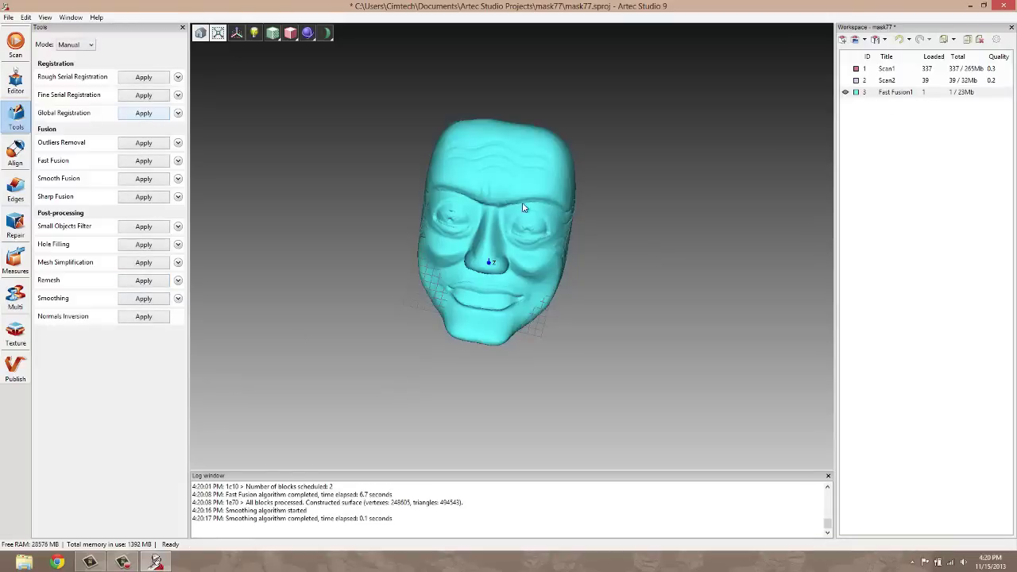
mouse_move(526, 243)
mouse_down()
mouse_move(566, 224)
mouse_move(380, 297)
mouse_up()
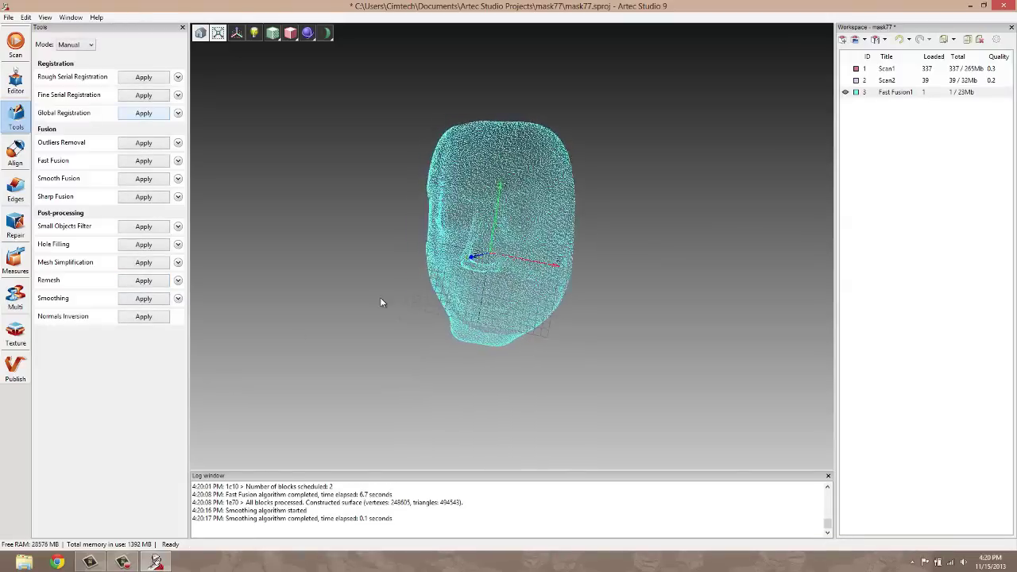
click(143, 245)
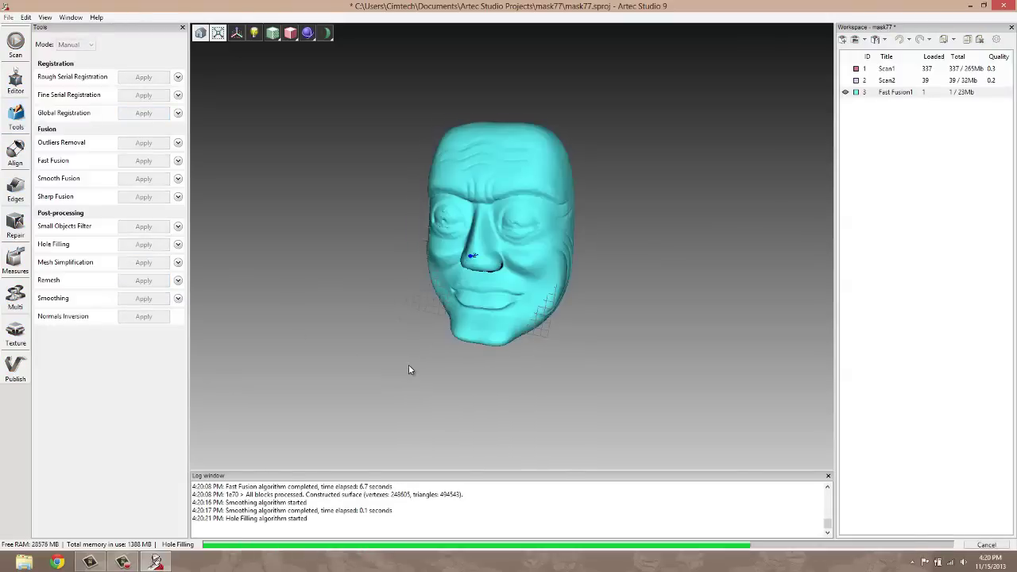
drag(526, 205, 531, 223)
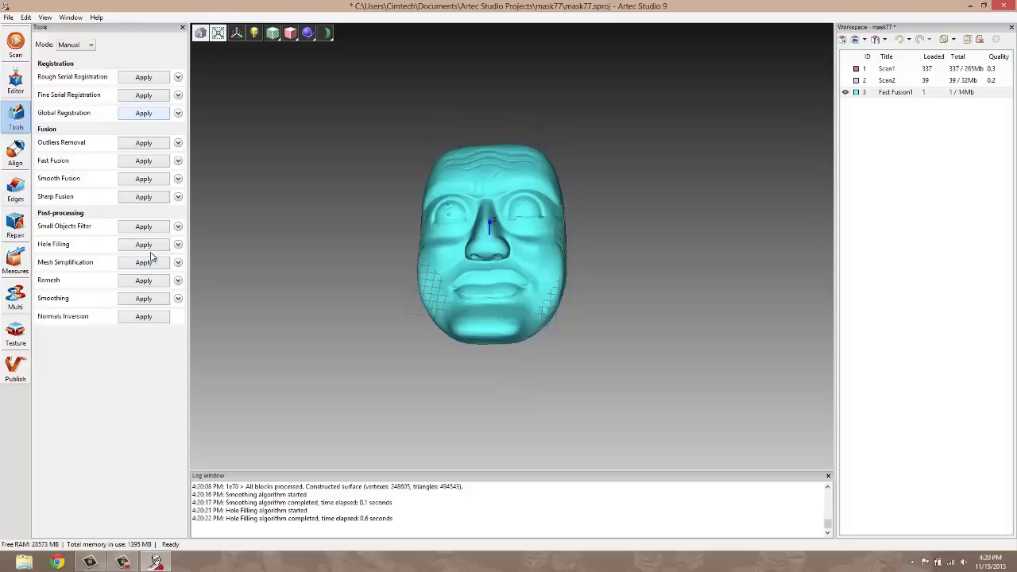
scroll(604, 199, up, 3)
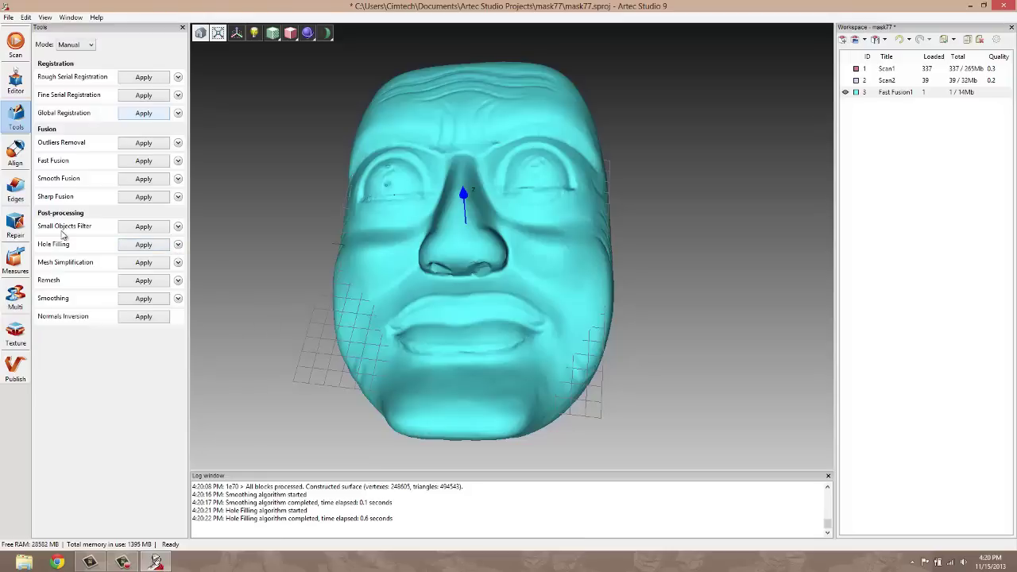
Switch rendering to Wireframe, inspect the nostril close-up, and return to the front view.
click(290, 33)
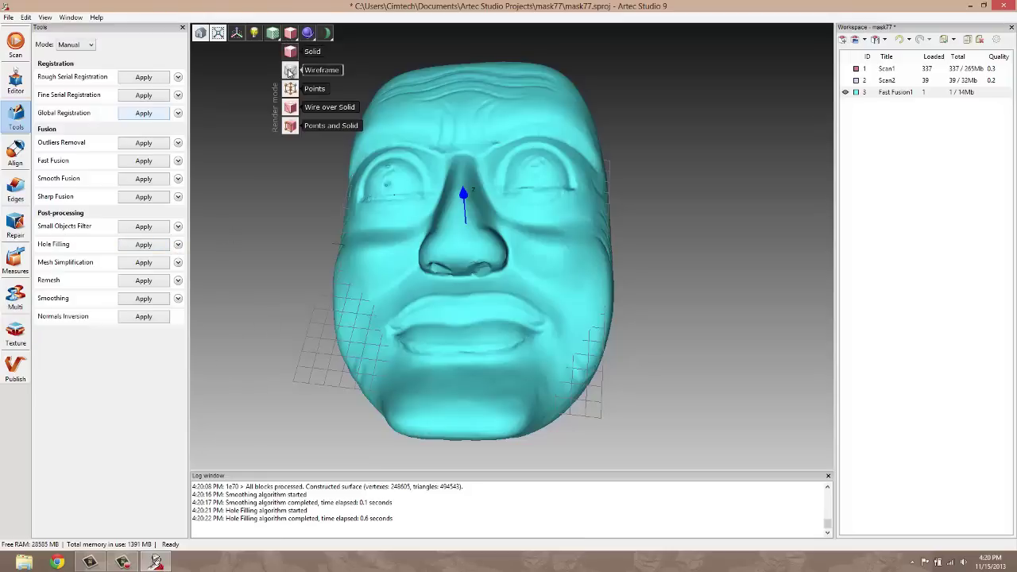
click(318, 70)
scroll(407, 282, up, 5)
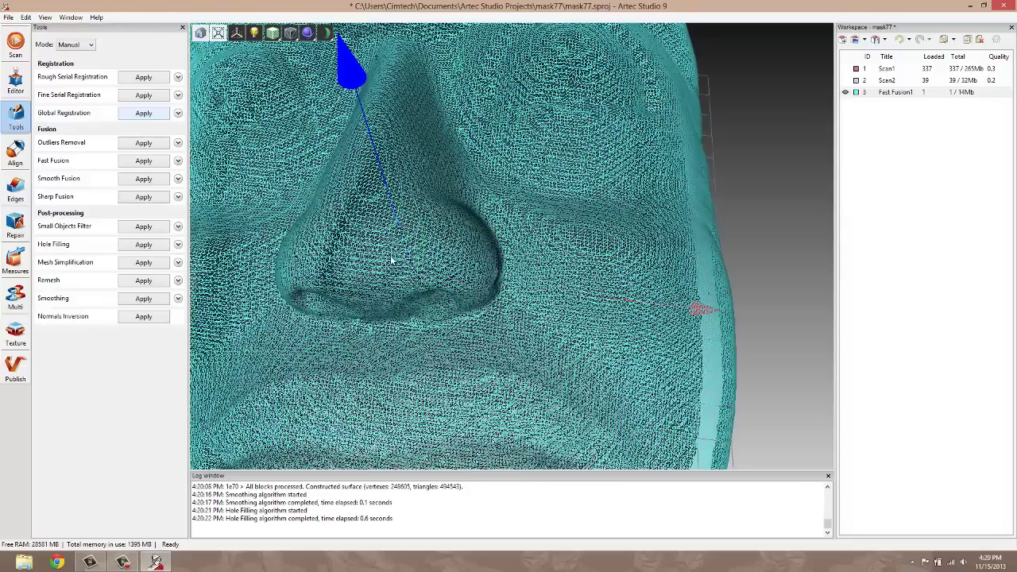
mouse_move(380, 231)
mouse_down()
mouse_move(397, 227)
mouse_move(375, 249)
mouse_up()
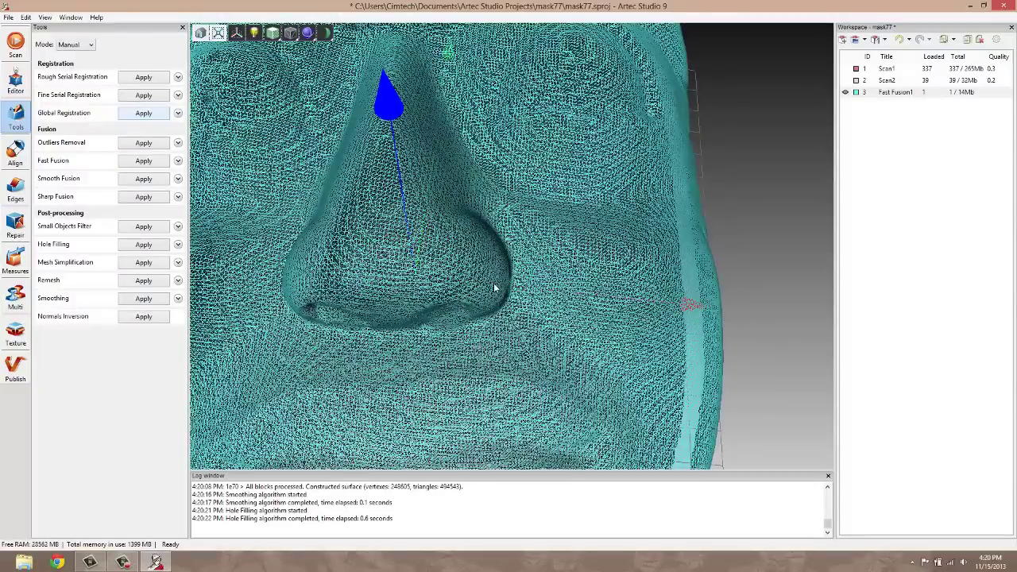
drag(494, 287, 542, 270)
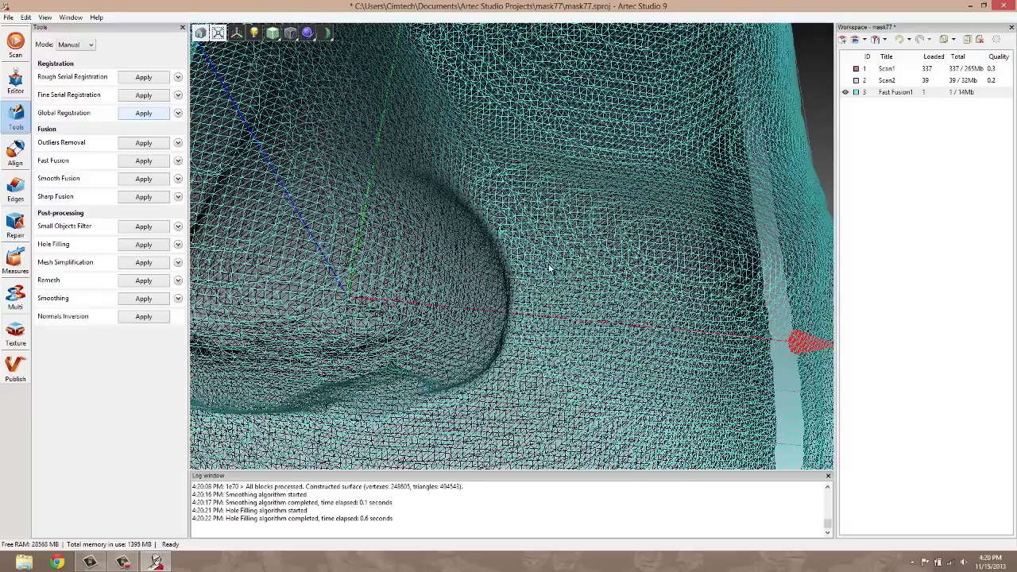
key(f)
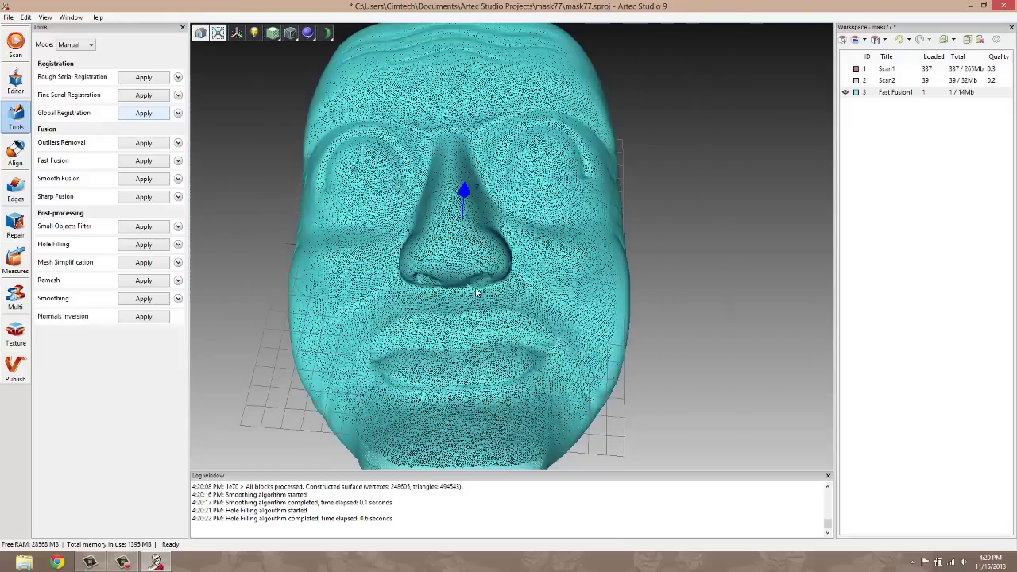
Apply Mesh Simplification to Fast Fusion1, comparing before and after with undo and redo.
click(144, 263)
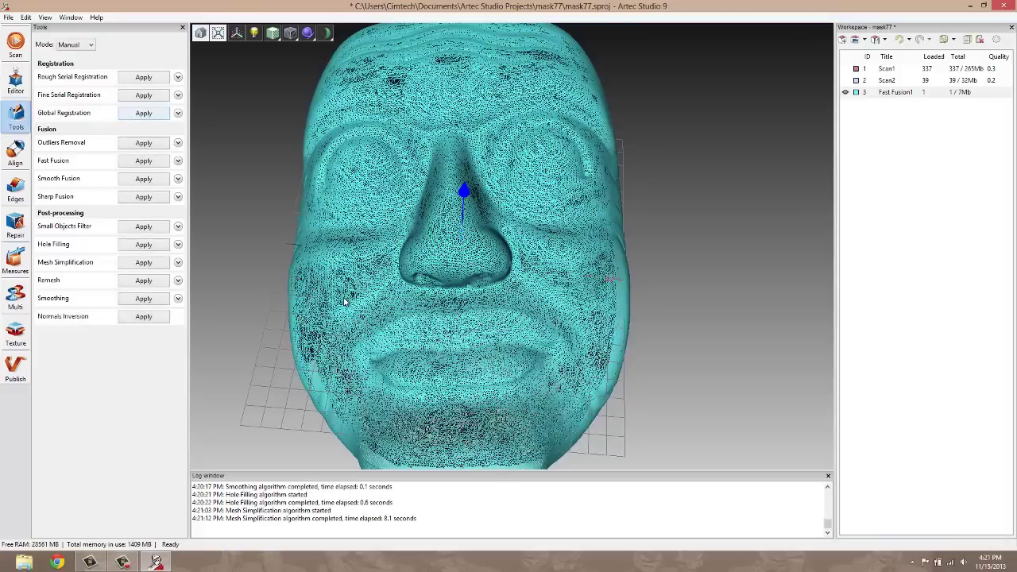
key(ctrl+z)
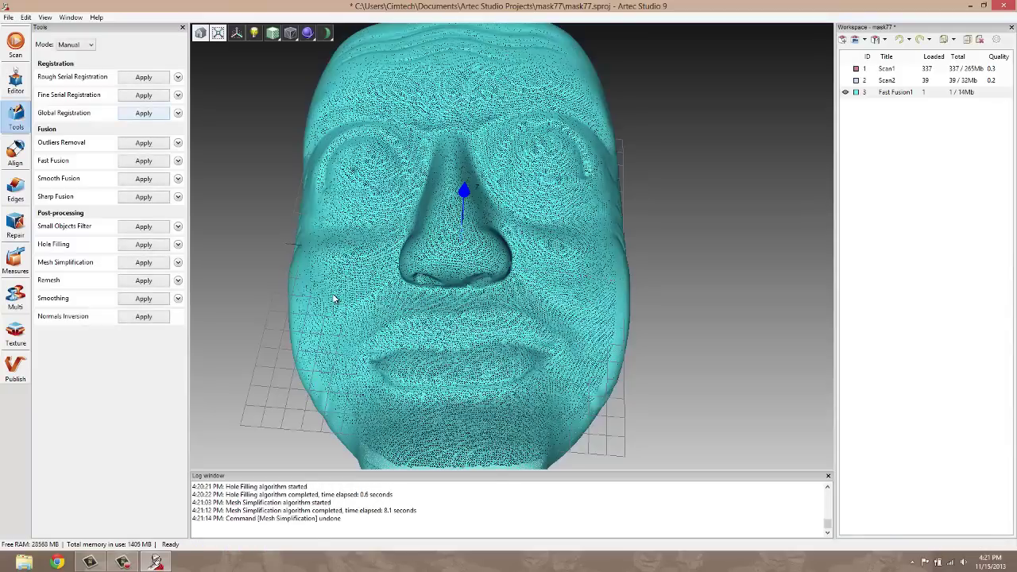
key(ctrl+y)
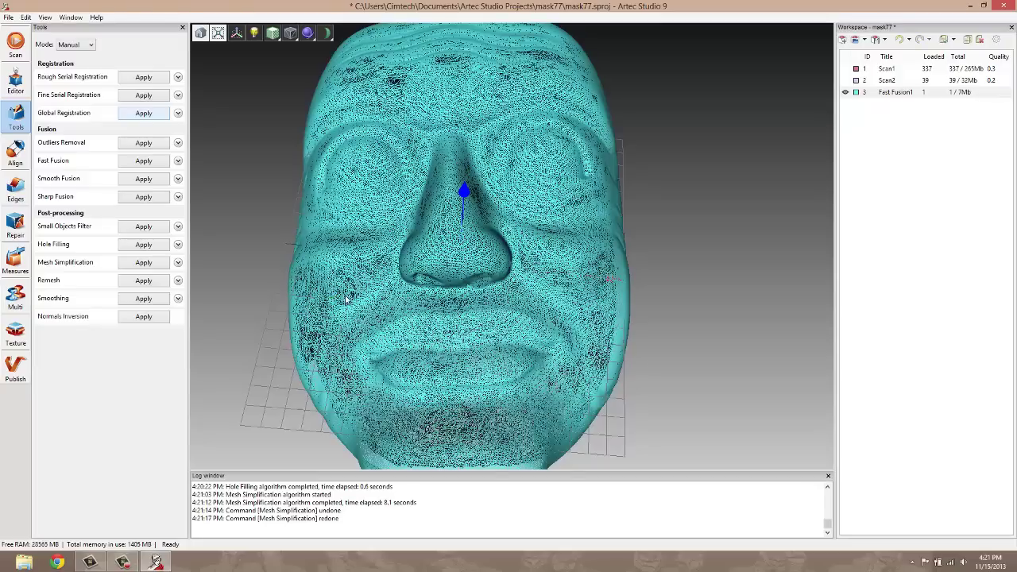
drag(302, 320, 338, 316)
scroll(339, 317, up, 3)
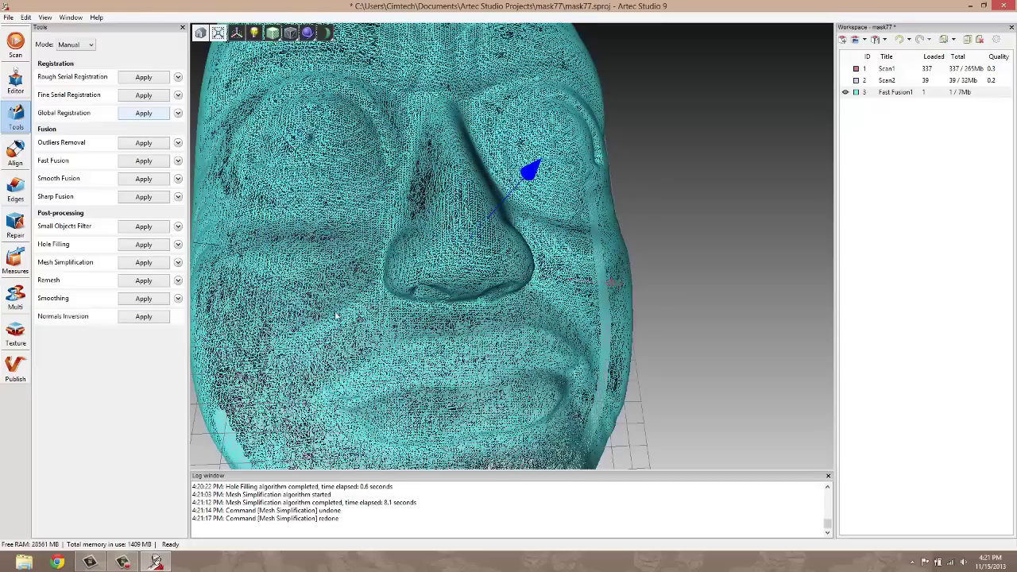
Confirm the Mesh Simplification tri_num setting is 300000, leaving it unchanged.
click(178, 262)
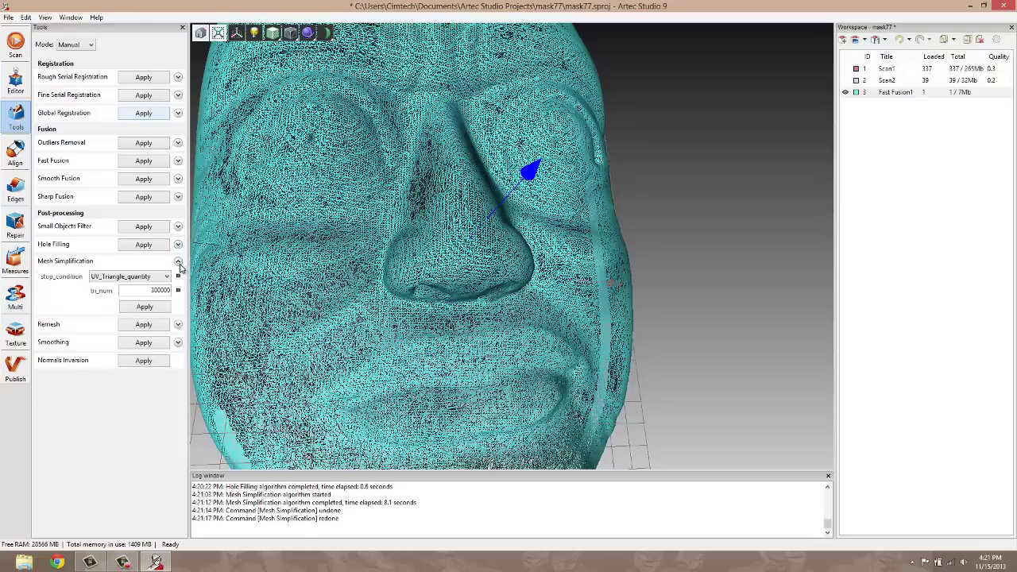
double_click(151, 290)
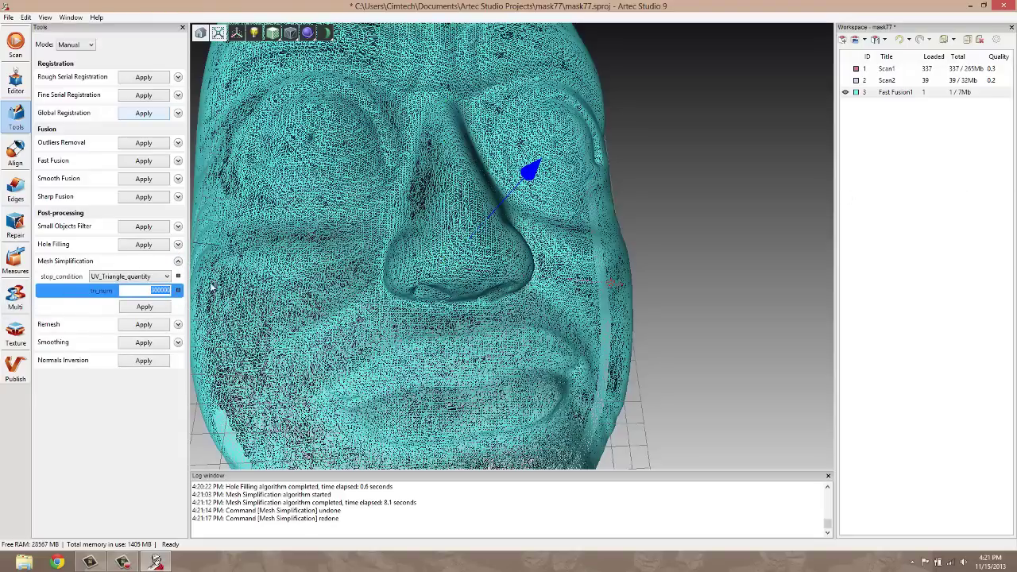
click(270, 292)
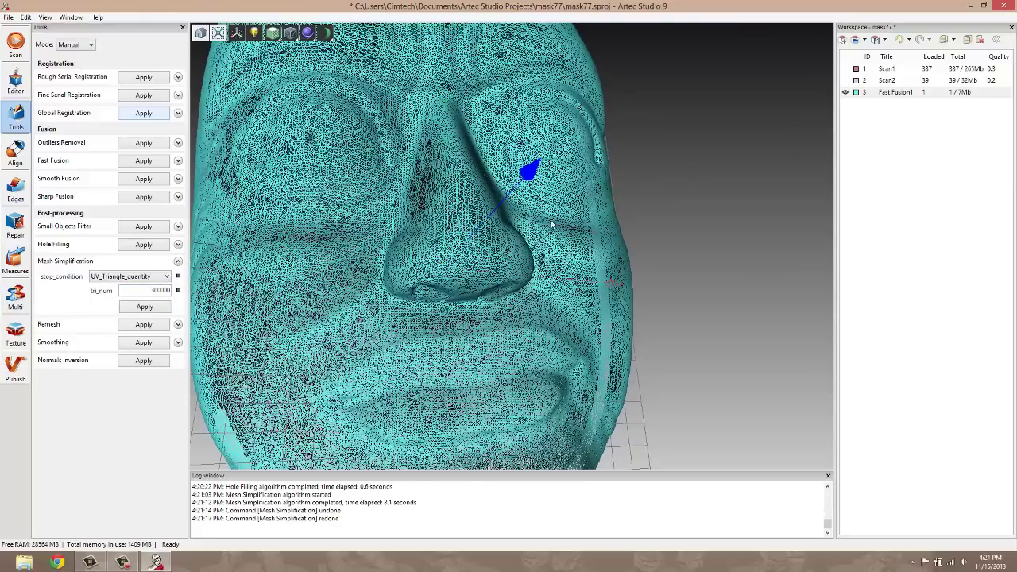
click(177, 260)
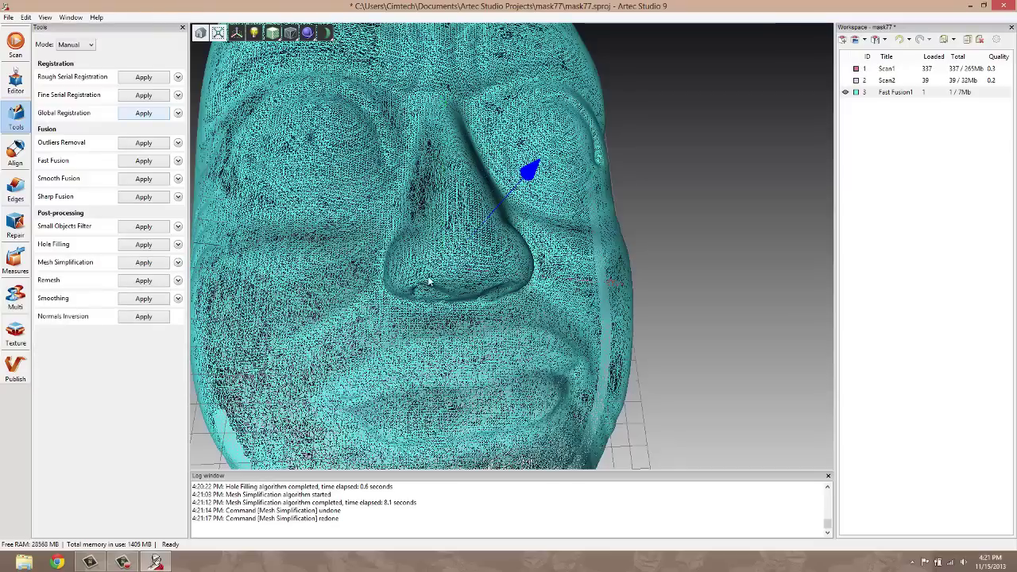
Apply Remesh to the simplified face mesh to produce Remesh1.
drag(542, 301, 449, 348)
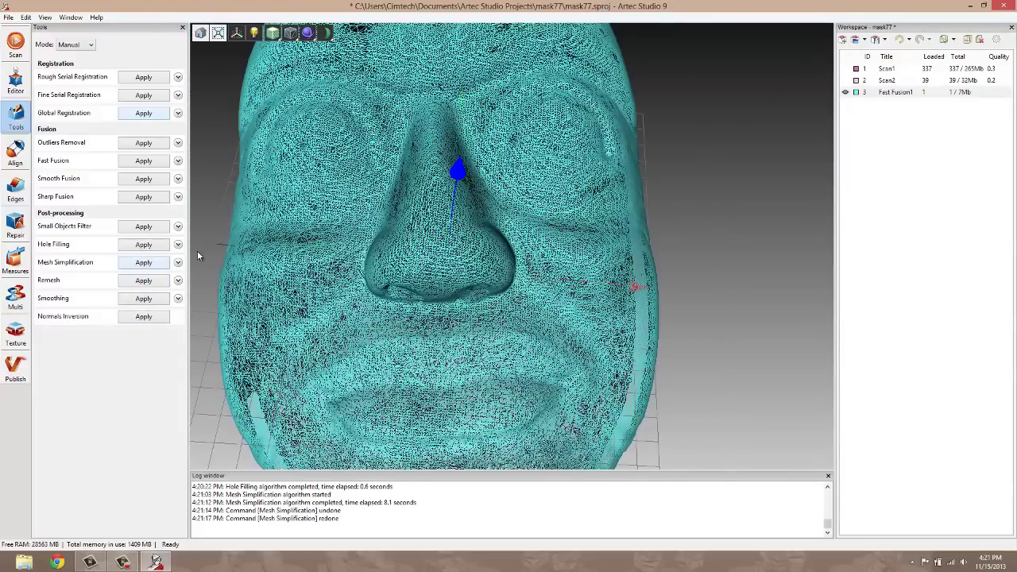
scroll(399, 233, up, 5)
scroll(399, 233, down, 5)
scroll(398, 233, up, 1)
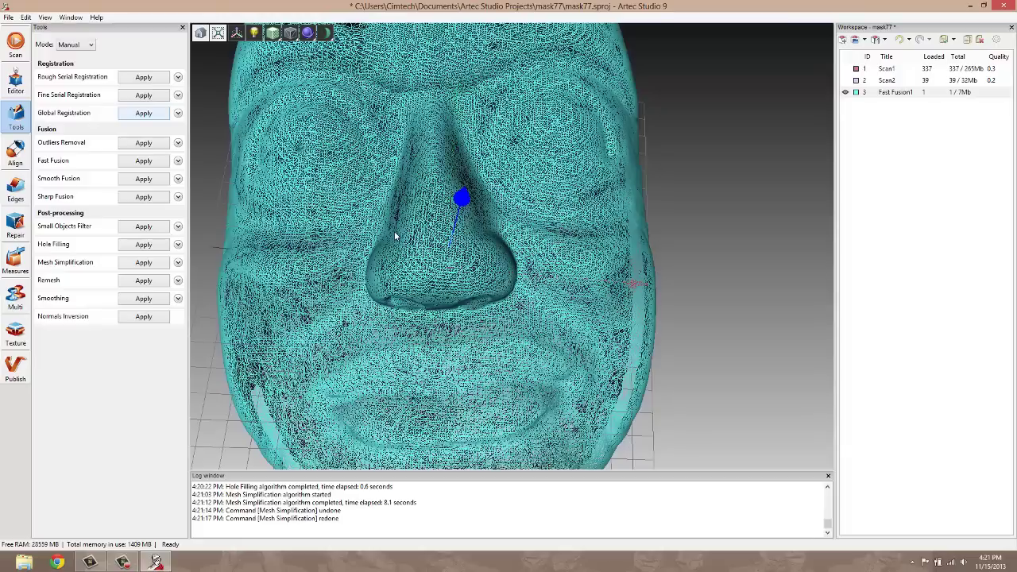
scroll(373, 239, down, 1)
click(144, 281)
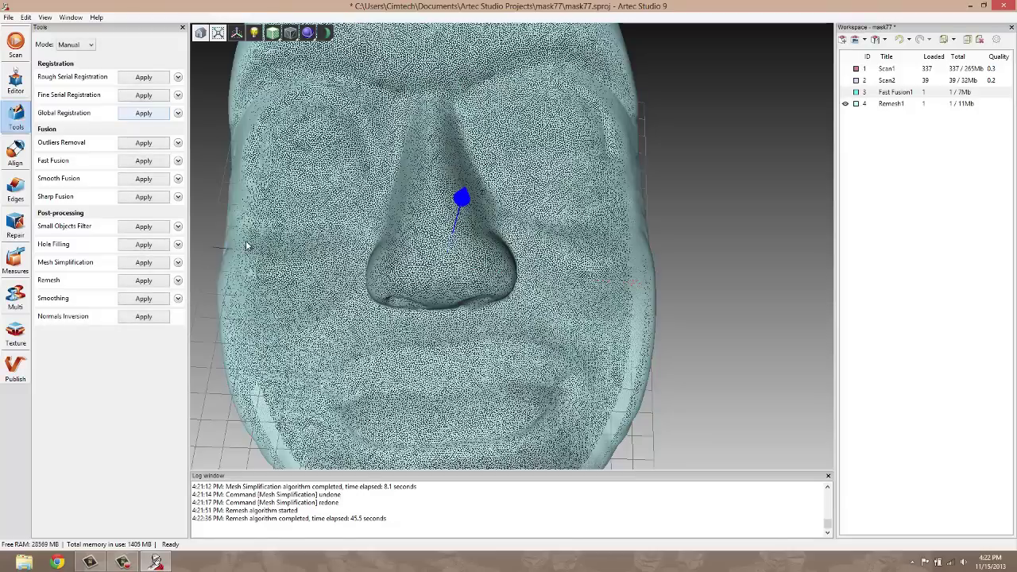
drag(397, 375, 414, 339)
scroll(433, 330, up, 5)
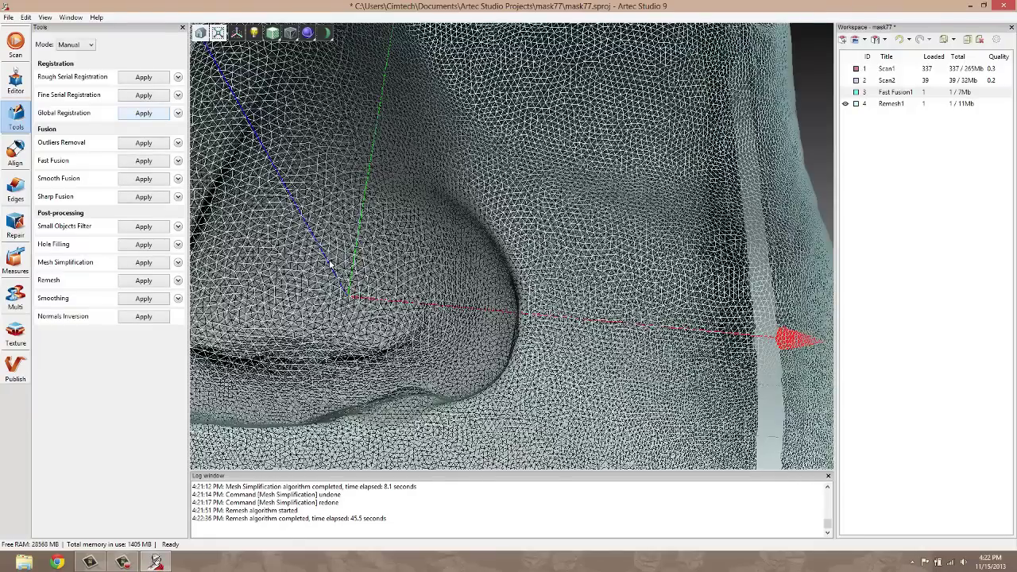
drag(330, 265, 436, 254)
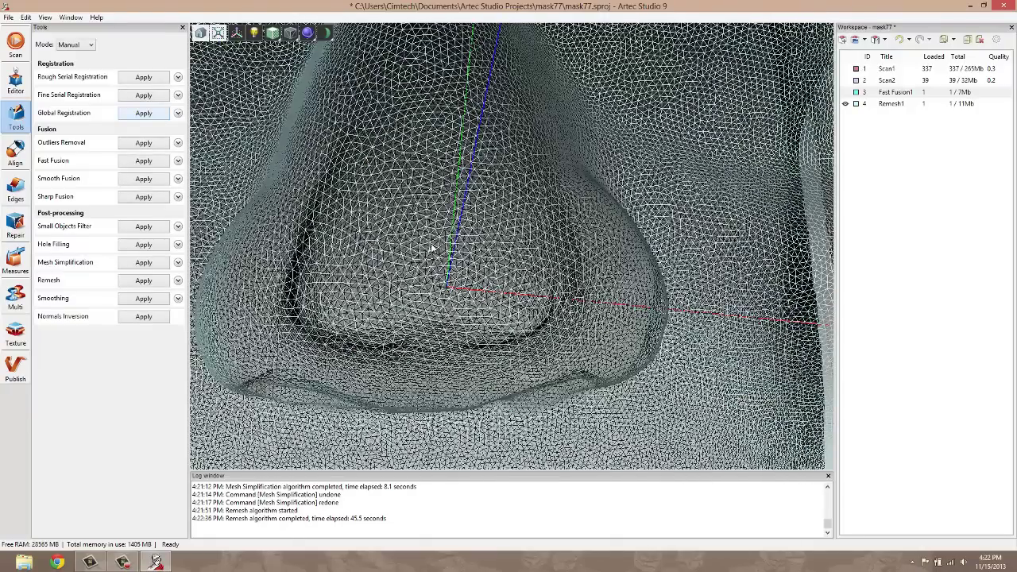
drag(427, 249, 461, 282)
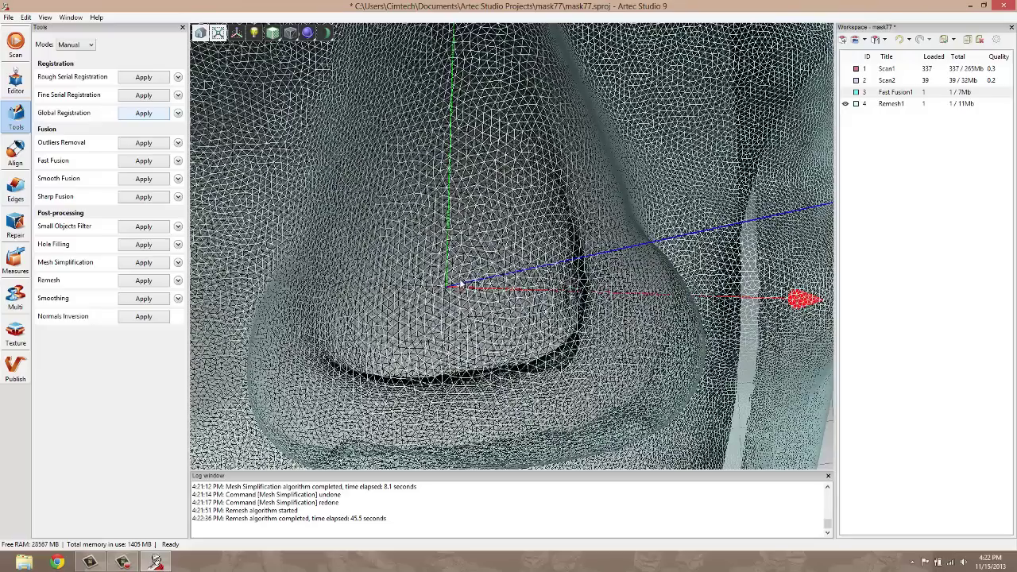
scroll(524, 270, down, 8)
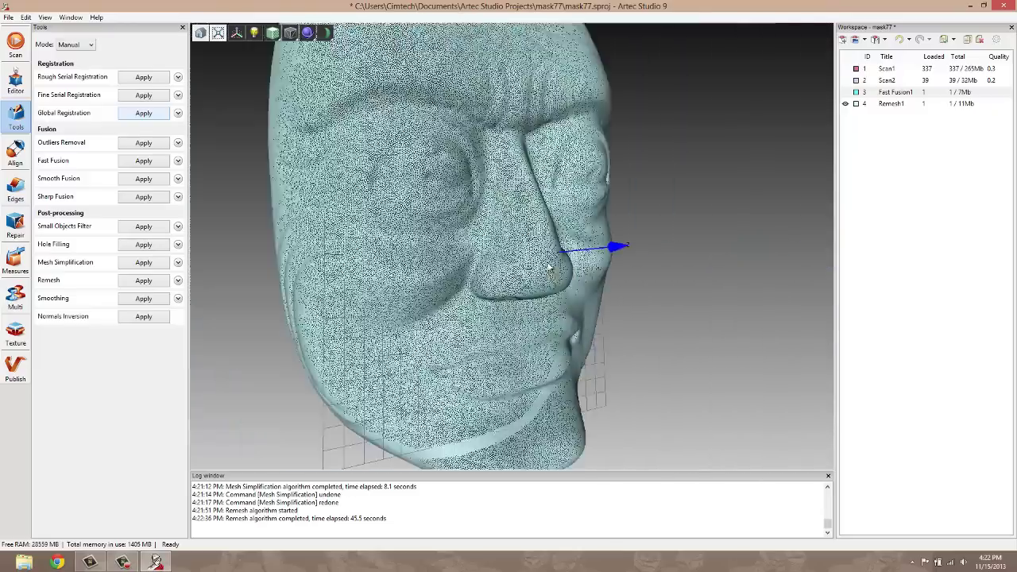
drag(548, 269, 525, 250)
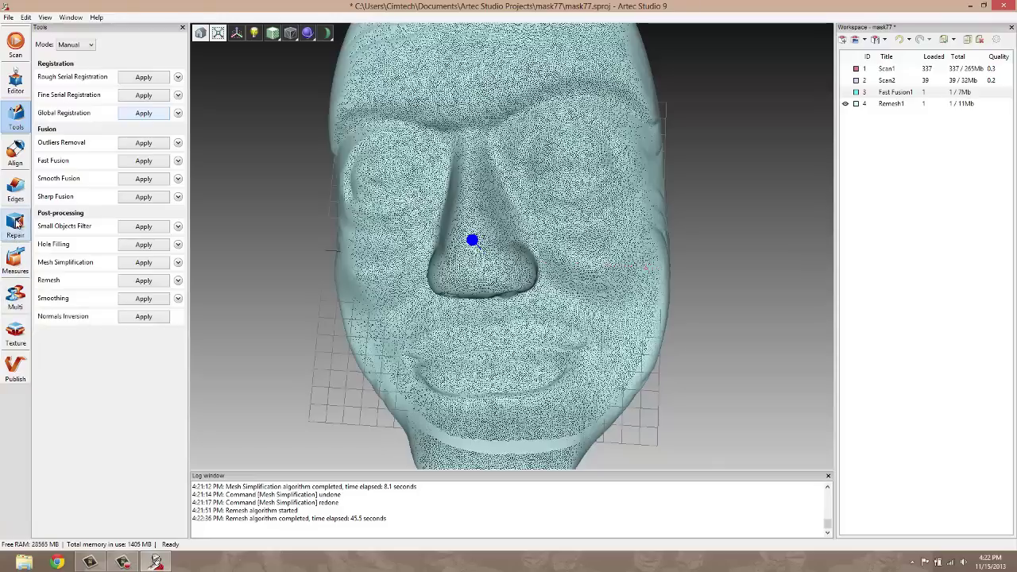
Texture the remeshed mask using Scan1 and Scan2 as sources, with Solid render mode.
click(16, 333)
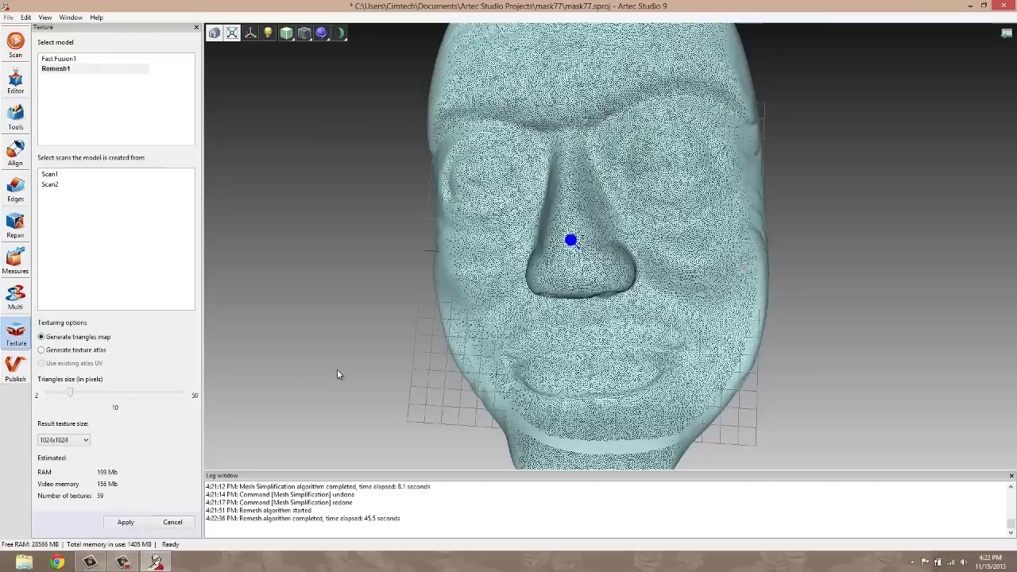
shift+click(59, 186)
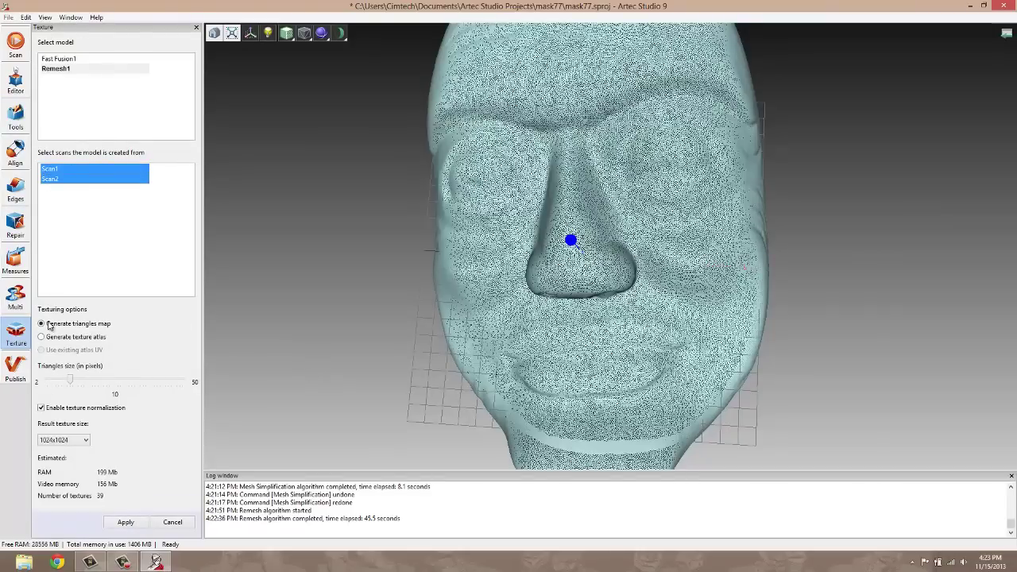
click(305, 35)
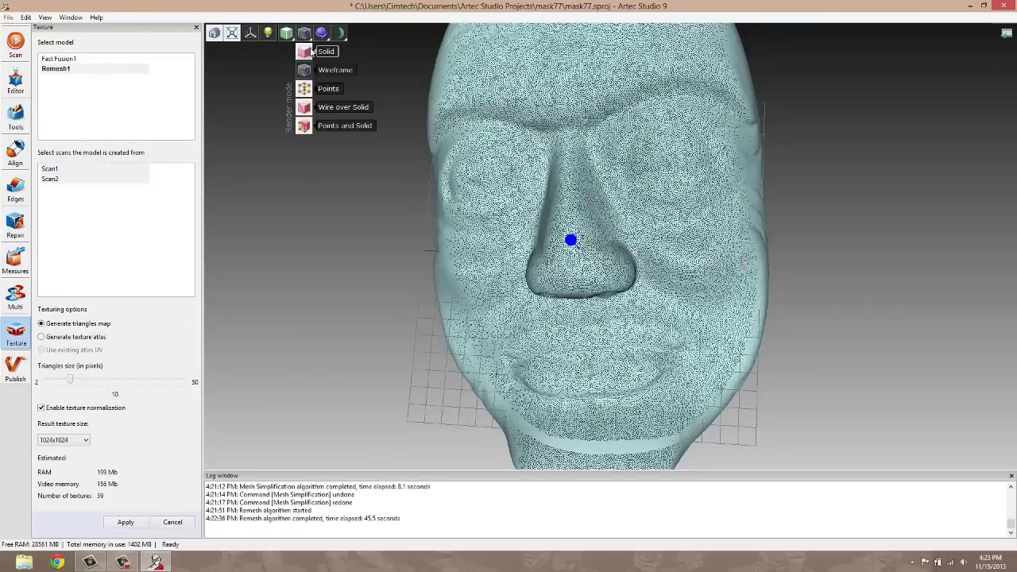
click(319, 48)
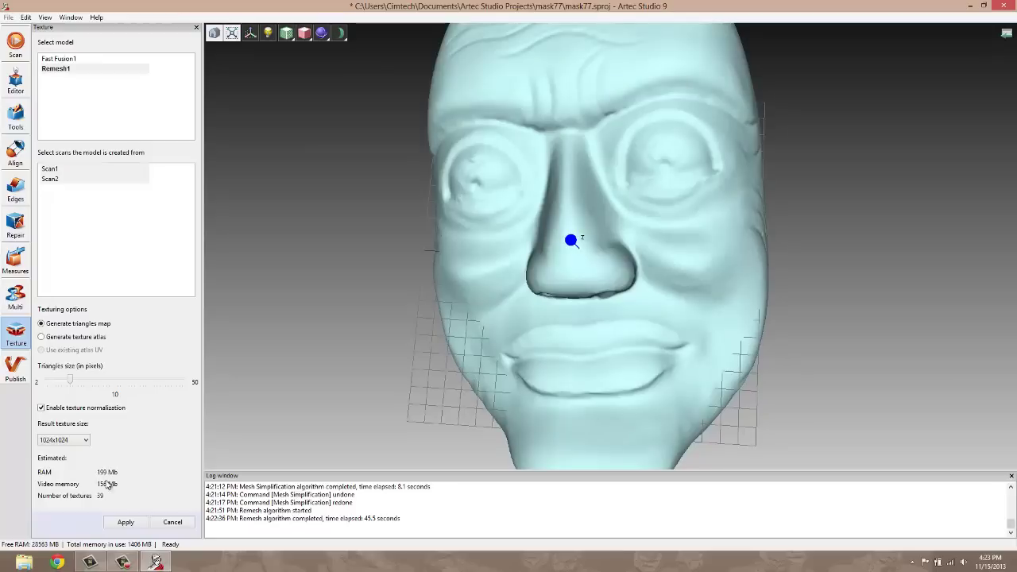
click(141, 523)
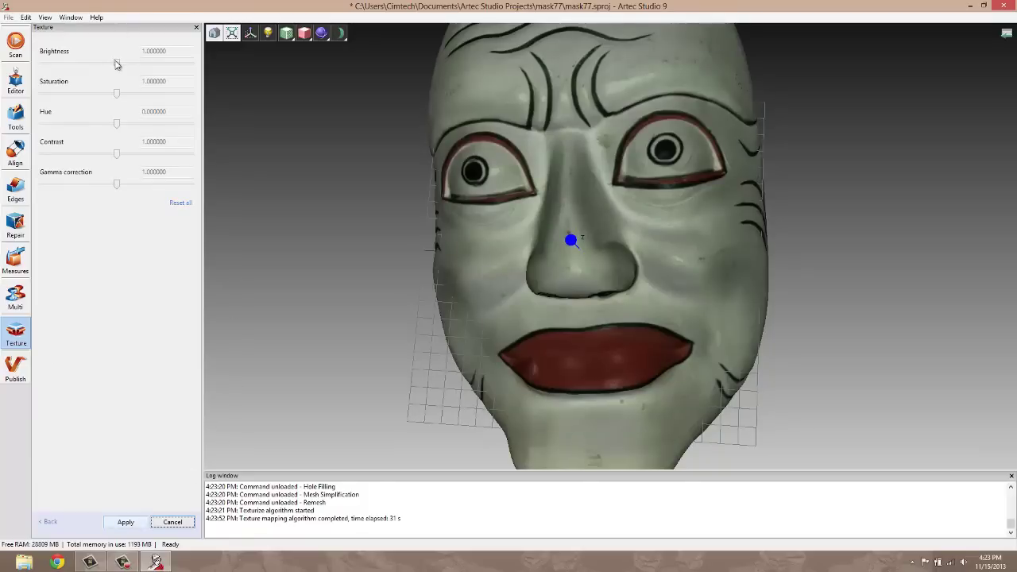
Raise the texture brightness to 1.48, check it from several angles, and apply it.
drag(117, 63, 133, 68)
drag(337, 194, 395, 228)
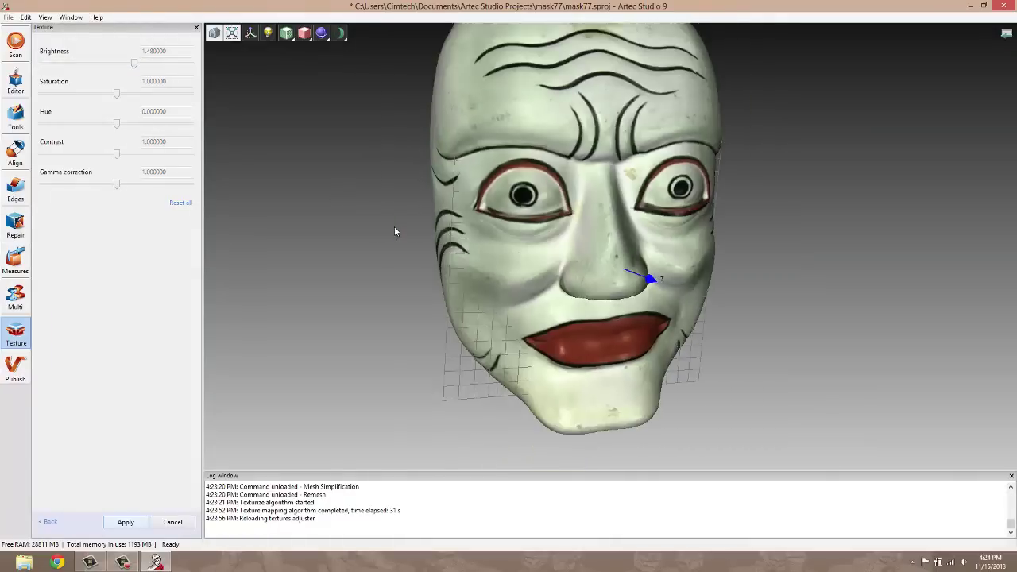
scroll(395, 227, down, 3)
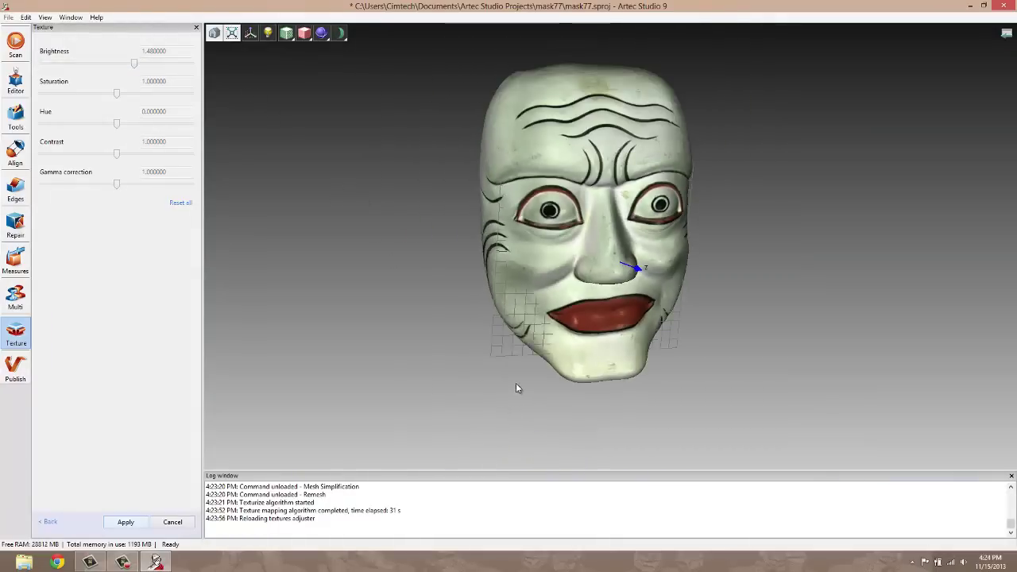
mouse_move(515, 388)
mouse_down()
mouse_move(887, 344)
mouse_move(679, 347)
mouse_move(808, 369)
mouse_move(642, 356)
mouse_move(293, 292)
mouse_up()
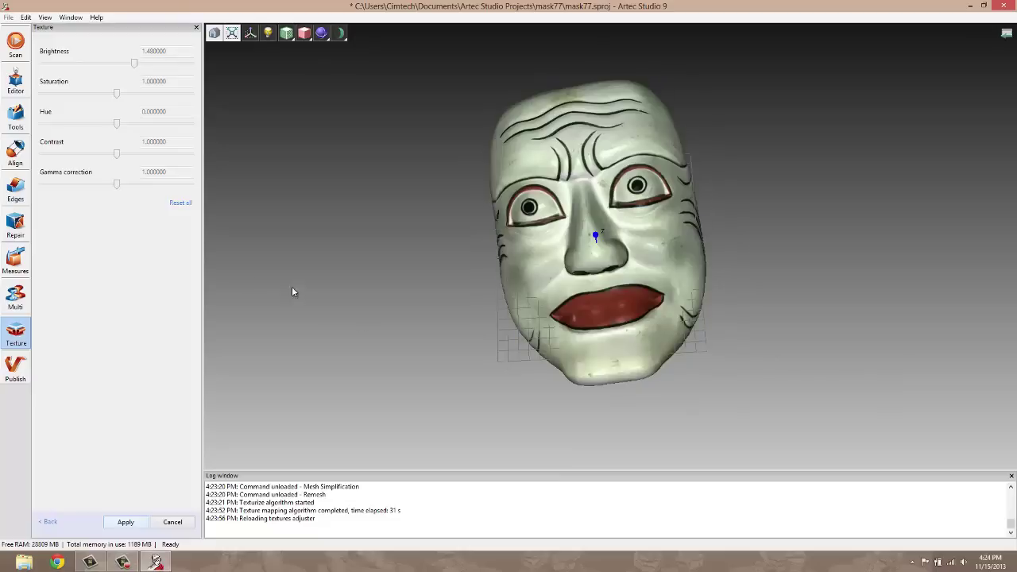
click(126, 522)
drag(522, 405, 442, 402)
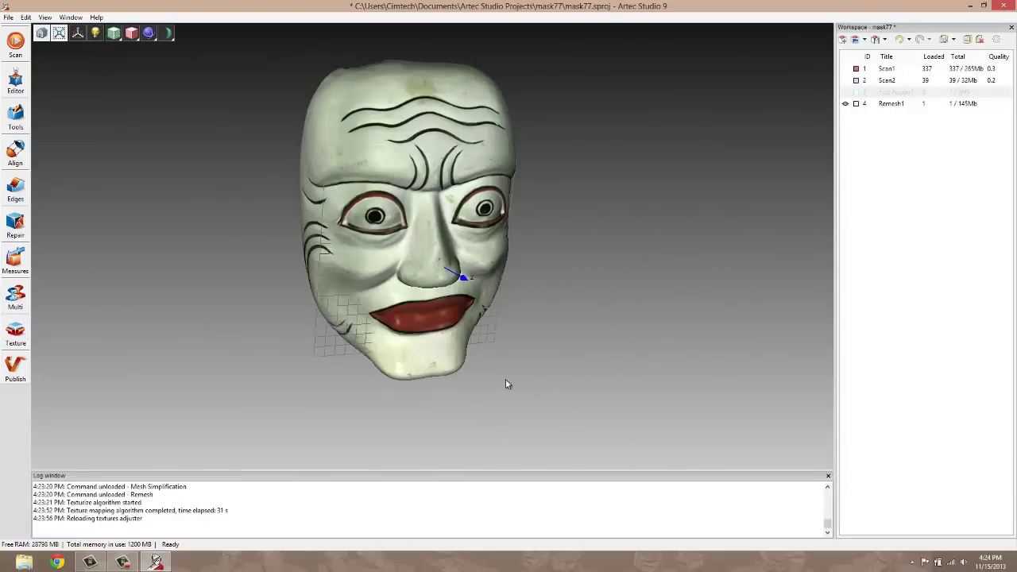
drag(507, 384, 378, 294)
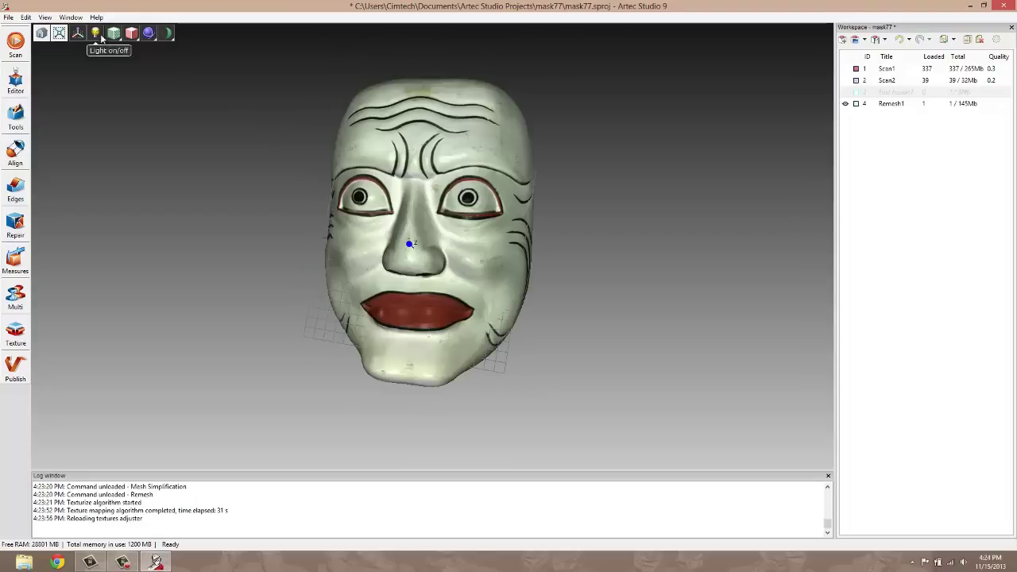
mouse_move(113, 38)
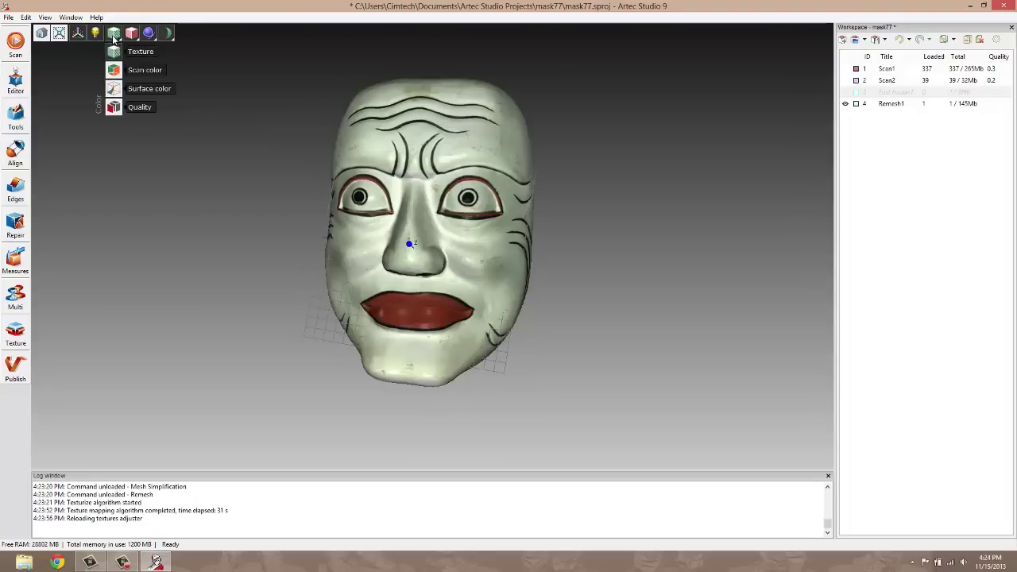
click(113, 70)
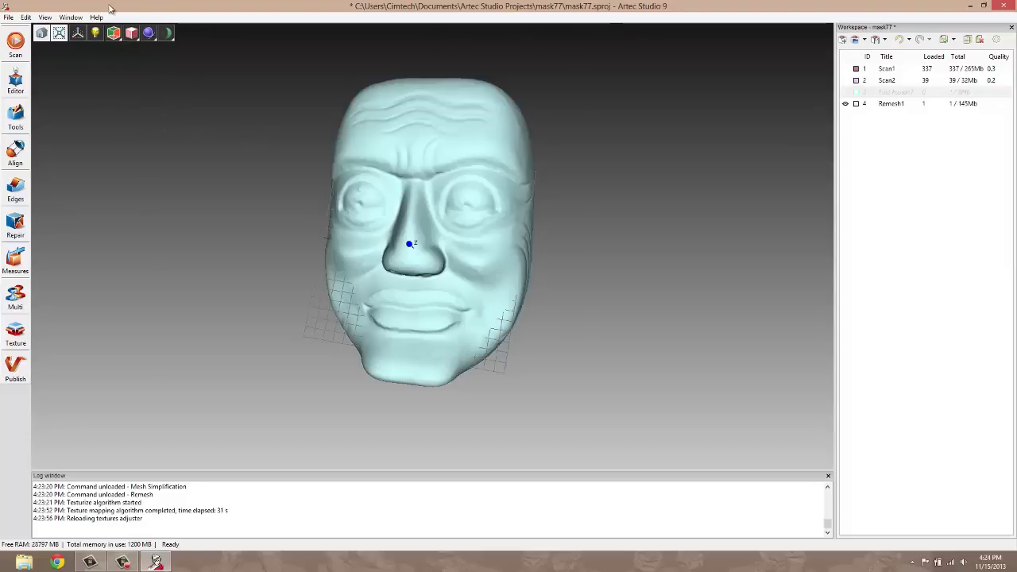
mouse_move(131, 35)
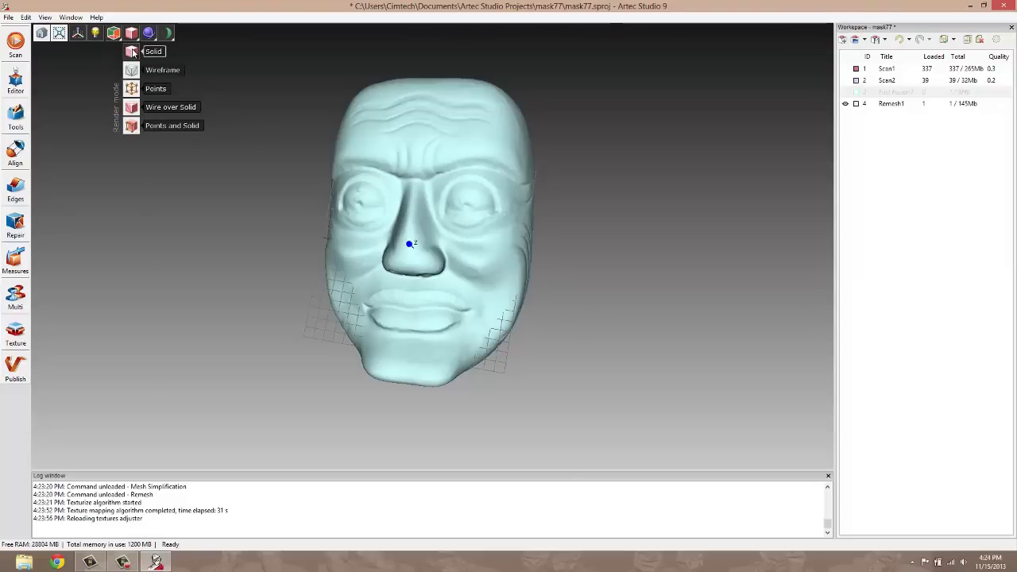
click(119, 51)
mouse_move(292, 119)
mouse_down()
mouse_move(339, 202)
mouse_move(154, 198)
mouse_move(293, 204)
mouse_up()
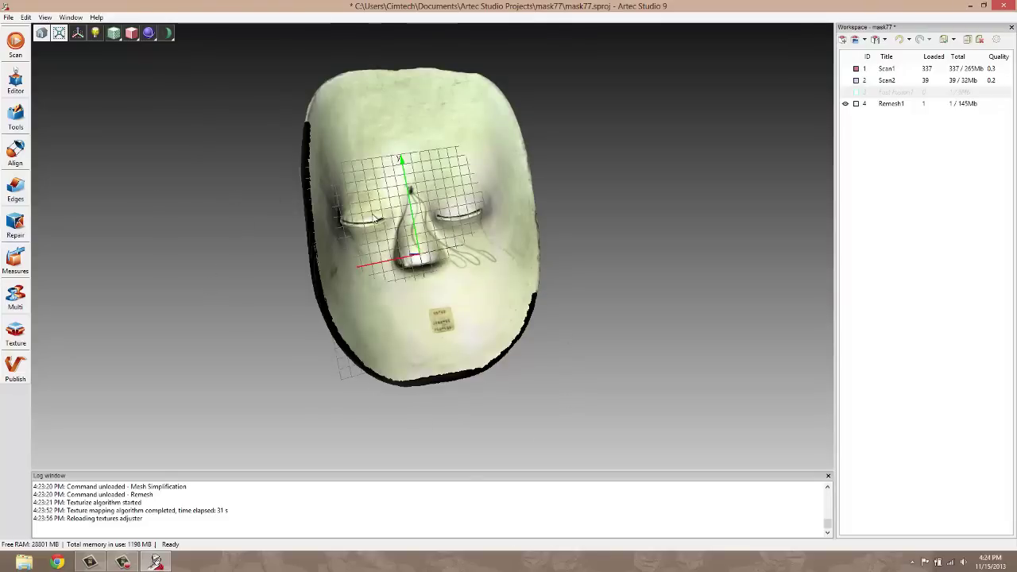
drag(374, 215, 269, 272)
scroll(269, 273, up, 3)
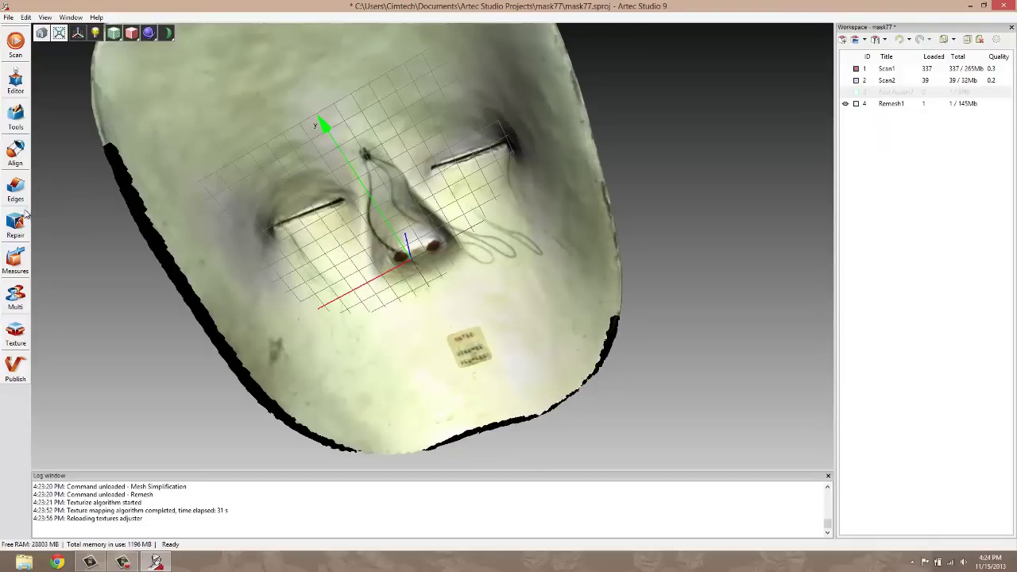
Fill hole 0, the open back rim, from the Edges Holes tab.
click(28, 185)
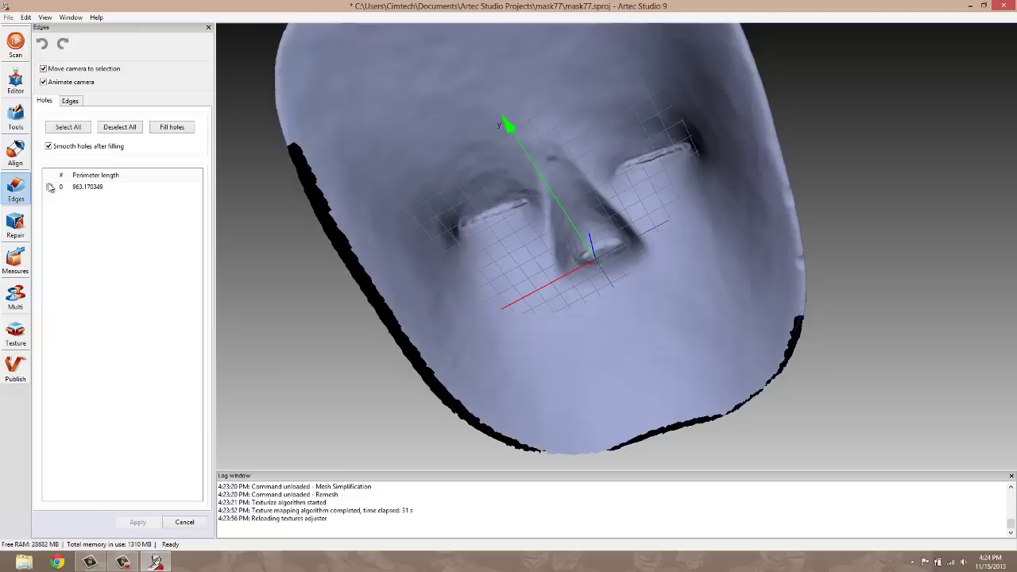
click(49, 187)
click(171, 128)
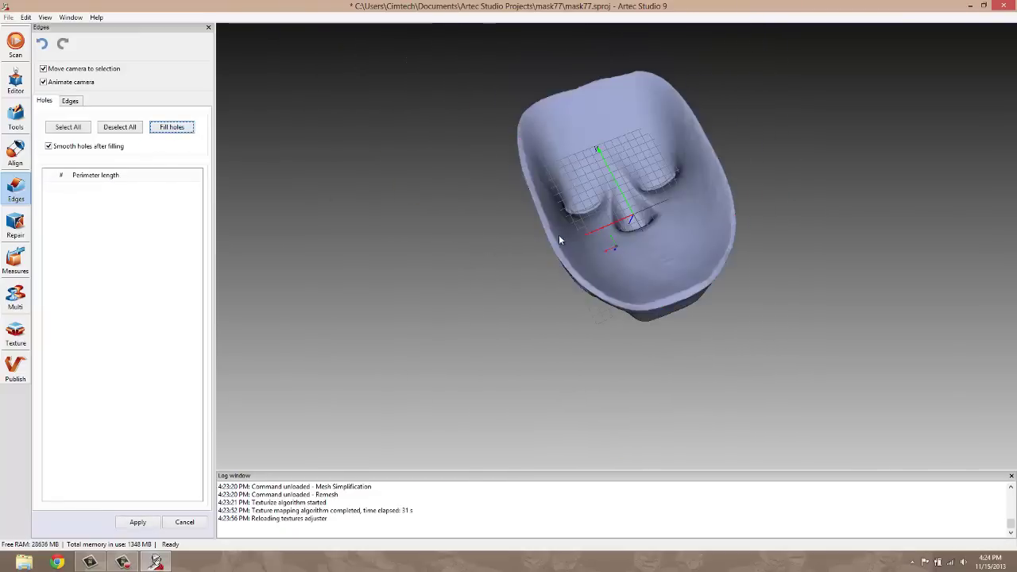
Inspect the closed mesh, then minimize Artec Studio and bring up the recorder controls.
drag(560, 239, 548, 261)
scroll(544, 262, up, 2)
mouse_move(455, 276)
mouse_down()
mouse_move(706, 259)
mouse_move(586, 230)
mouse_move(594, 132)
mouse_move(583, 220)
mouse_move(533, 172)
mouse_up()
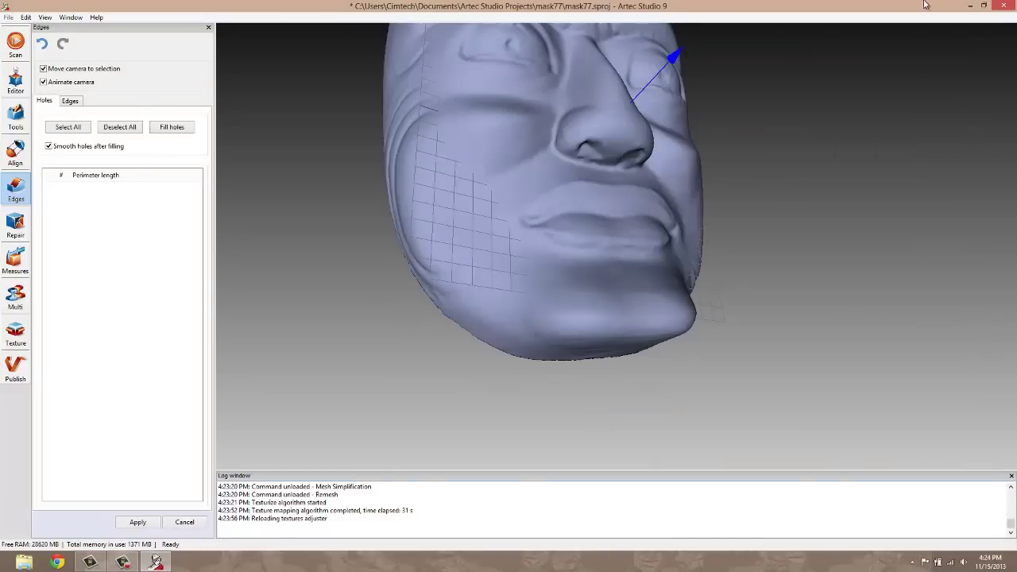
click(970, 6)
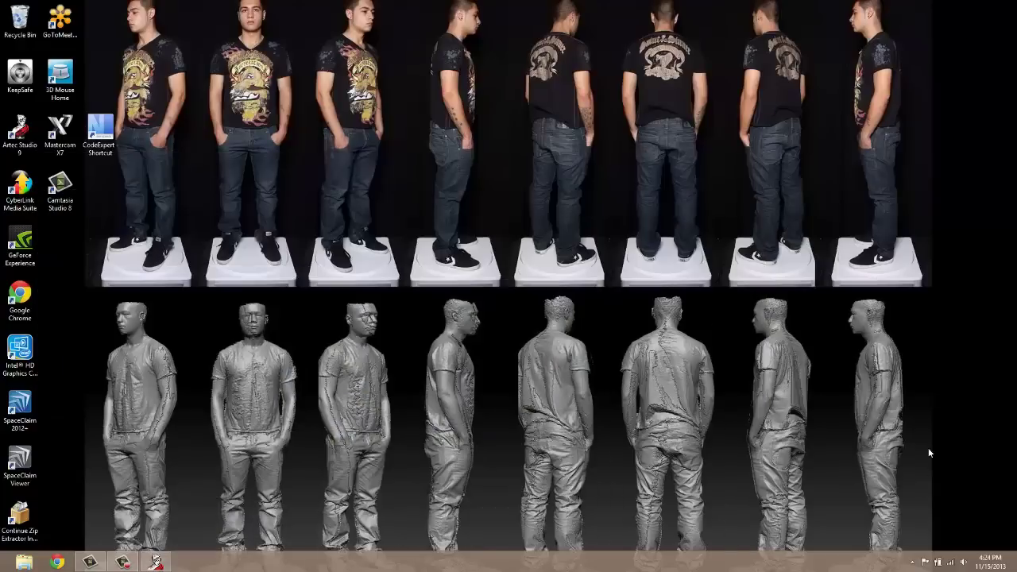
click(151, 562)
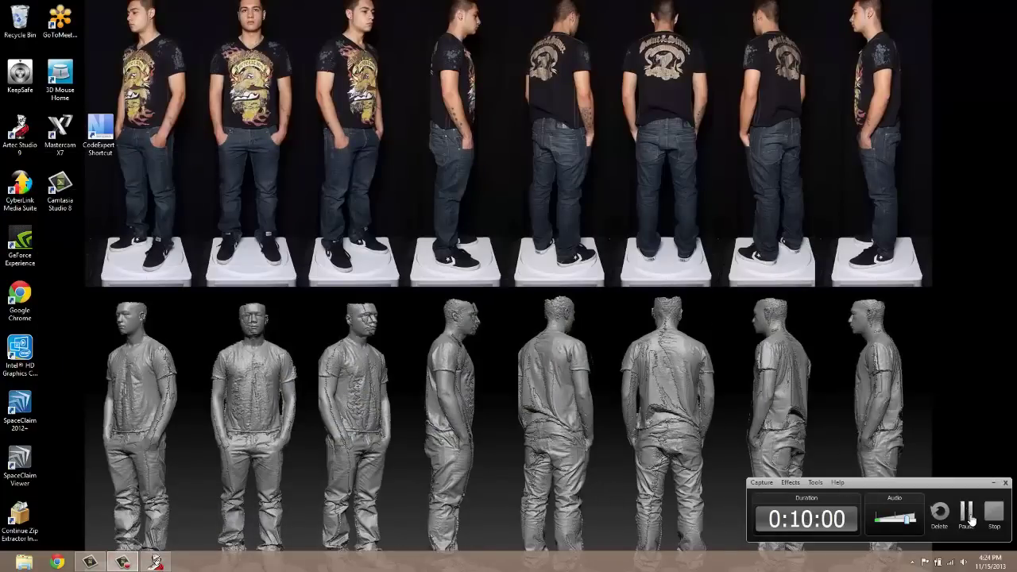